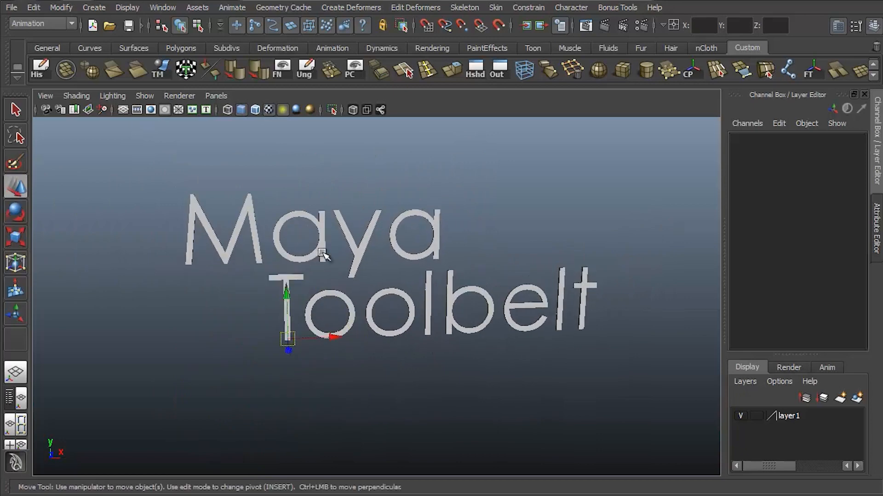
middle_click_drag(355, 263, 343, 308, "alt")
key("Insert")
middle_click_drag(258, 307, 208, 258)
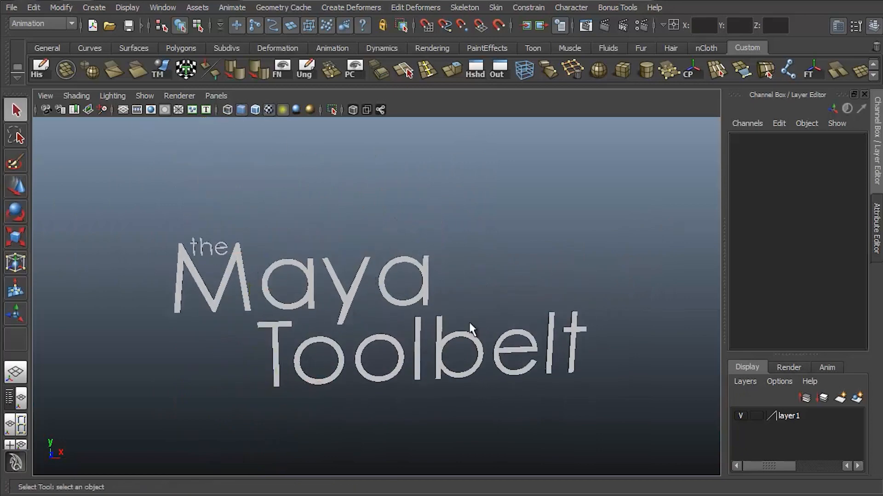
right_click_drag(551, 331, 583, 248, "alt")
left_click_drag(580, 242, 584, 260, "alt")
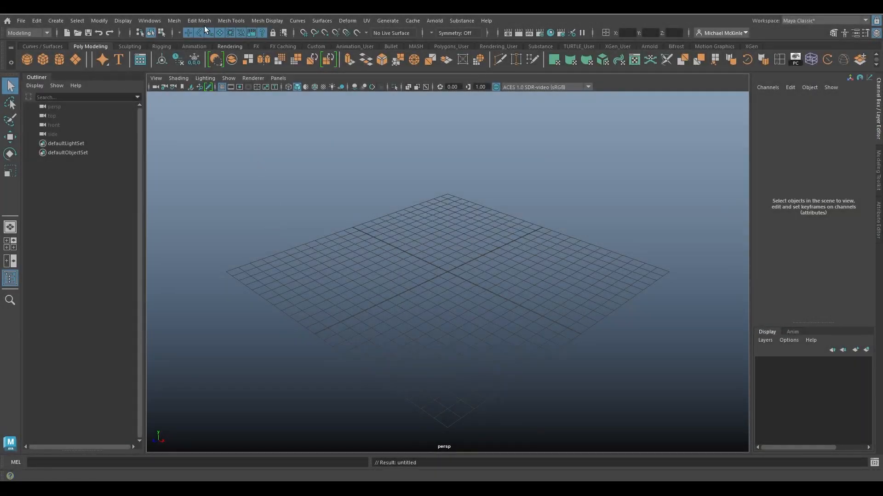
left_click(203, 21)
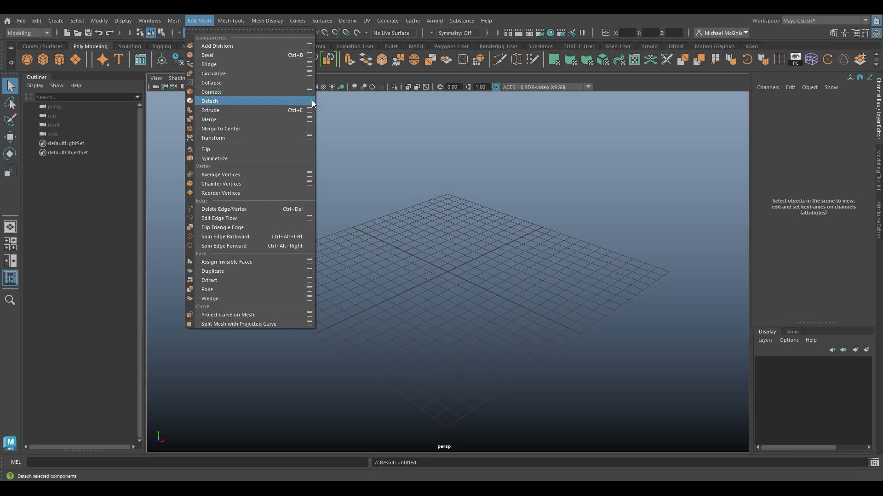
left_click(436, 242)
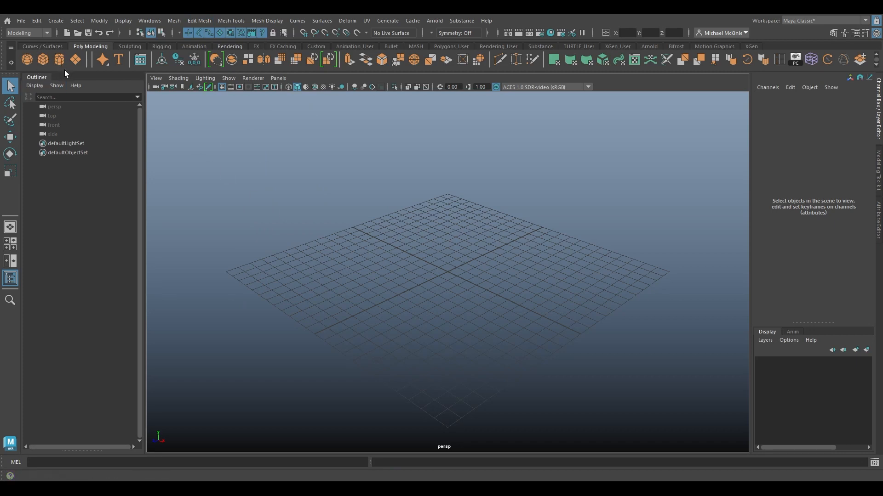
Create a polygon plane and scale it uniformly to about 23.862.
left_click(56, 23)
mouse_move(135, 57)
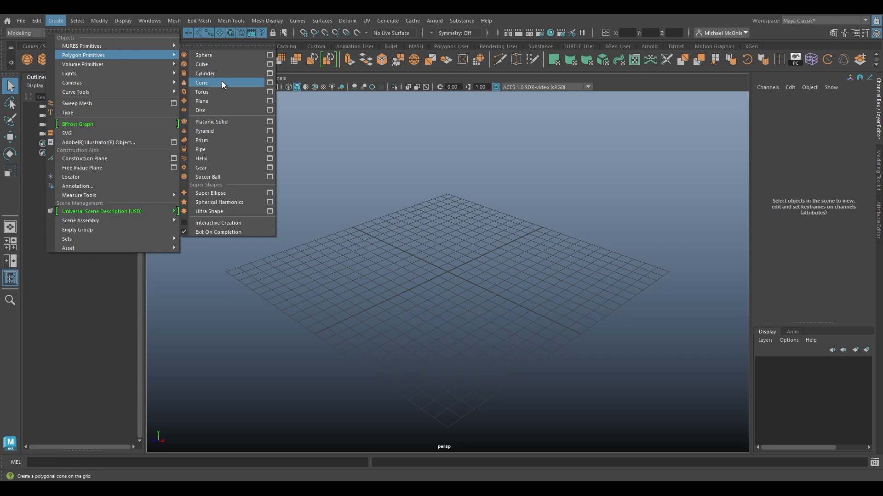
left_click(216, 97)
key("r")
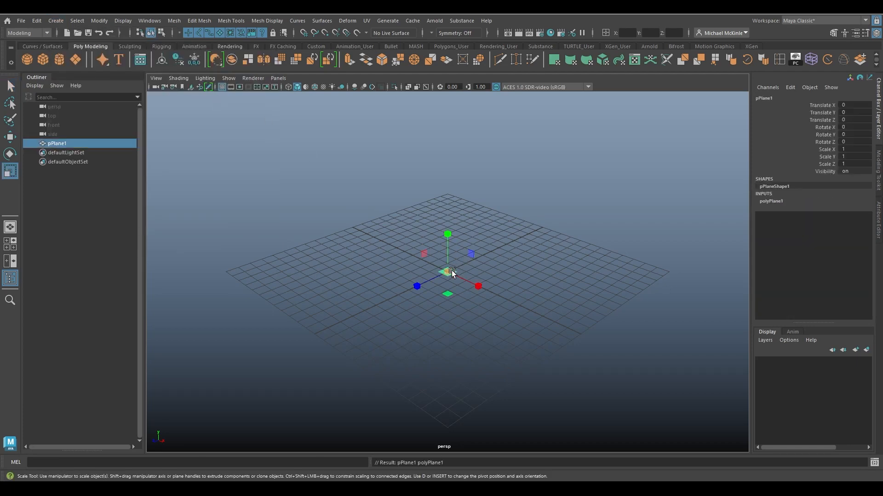
left_click_drag(452, 271, 658, 305)
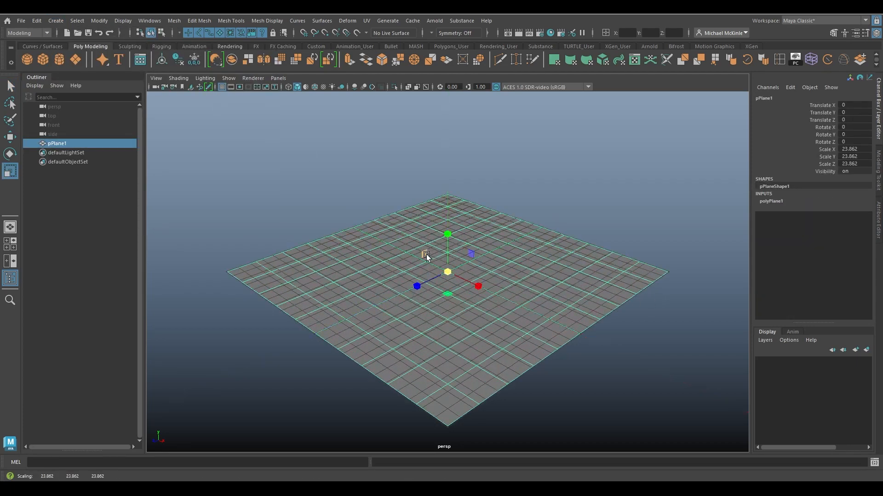
Hide the viewport grid and switch to the Move tool.
left_click(222, 86)
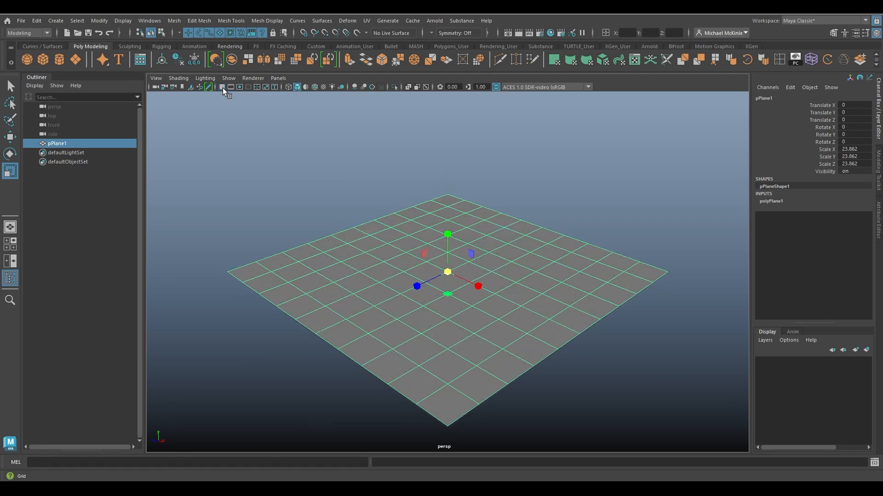
mouse_move(475, 279)
left_mouse_down("alt")
mouse_move(503, 290)
mouse_move(469, 271)
left_mouse_up("alt")
key("w")
right_click_drag(469, 250, 593, 307, "alt")
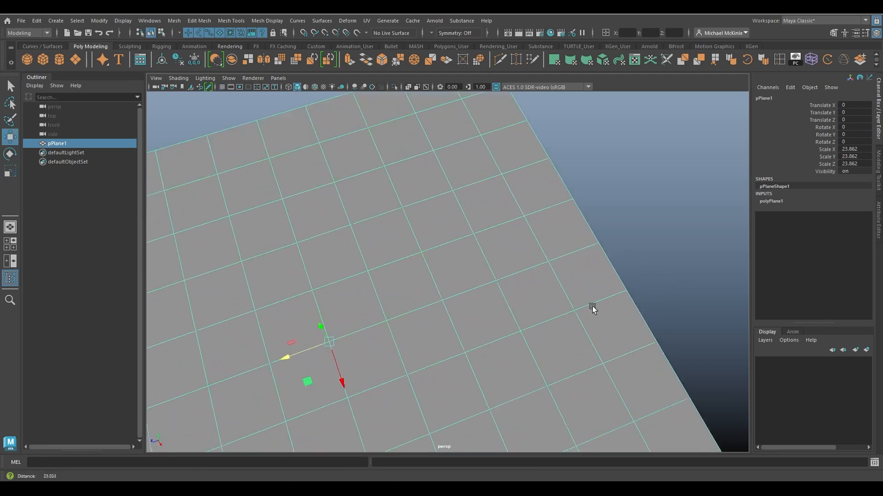
left_click_drag(593, 308, 528, 289, "alt")
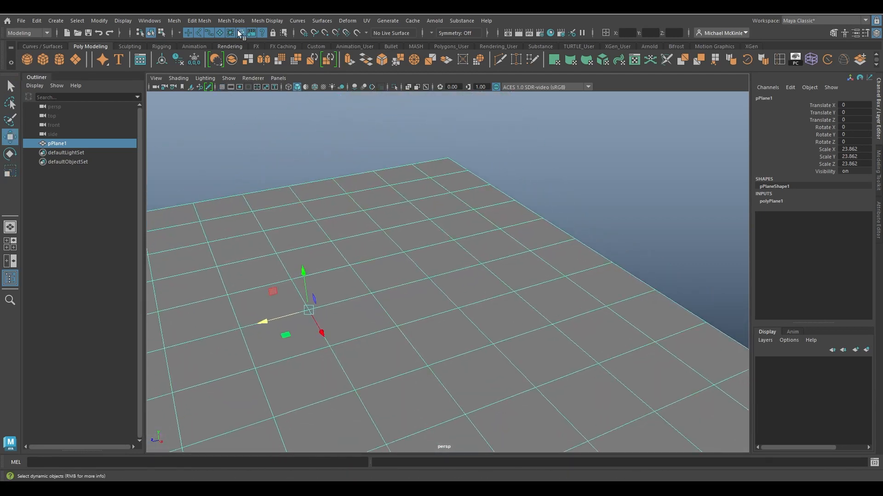
Tear off the Edit Mesh menu as a floating panel and place it beside the outliner.
left_click(201, 21)
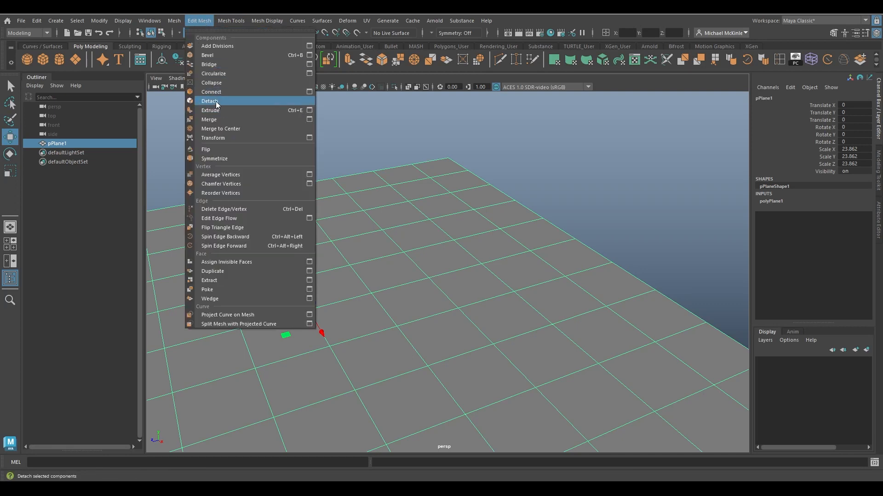
left_click(214, 28)
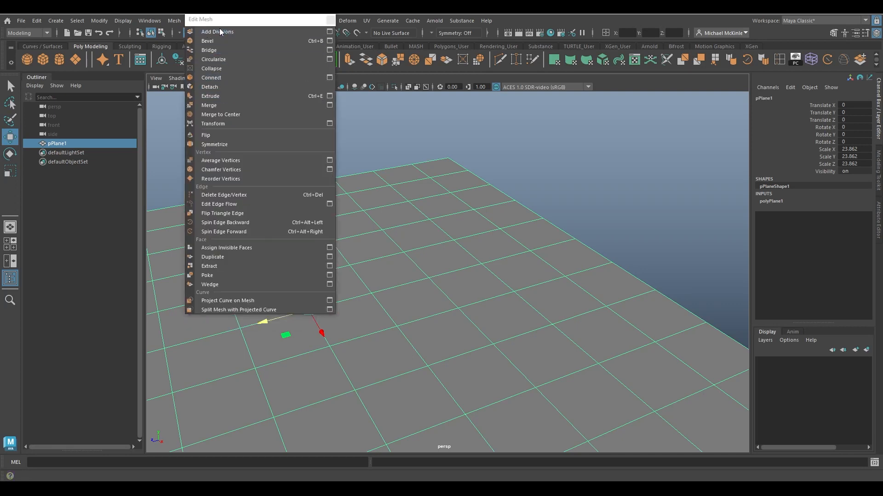
left_click_drag(243, 21, 88, 98)
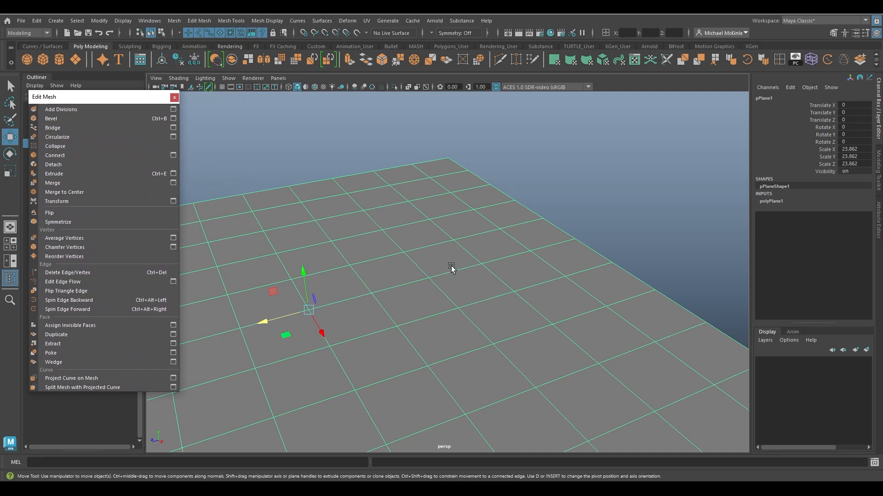
Select one face of the plane, detach it with Detach, and move it upward above the surface.
right_click_drag(441, 219, 442, 246)
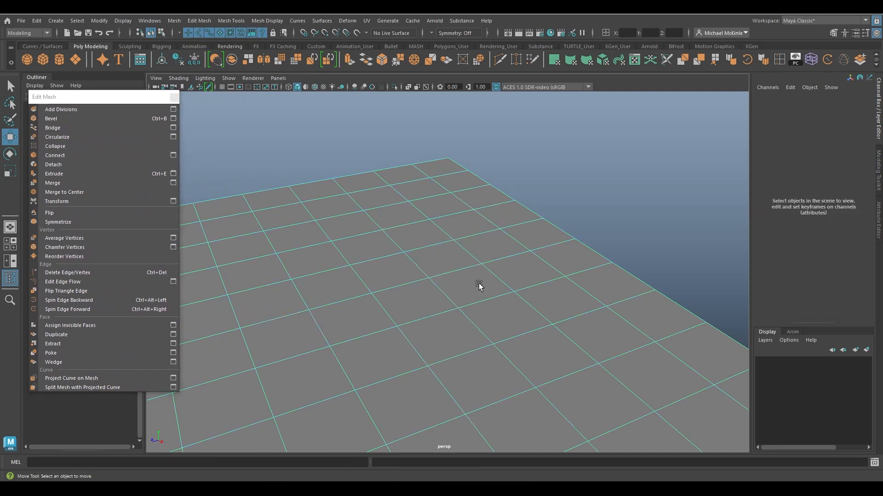
left_click(440, 258)
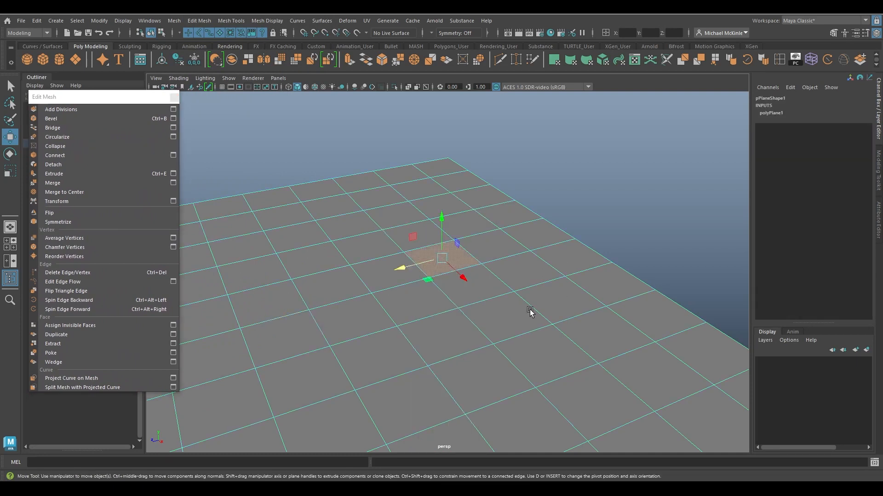
left_click(60, 165)
left_click_drag(441, 207, 437, 164)
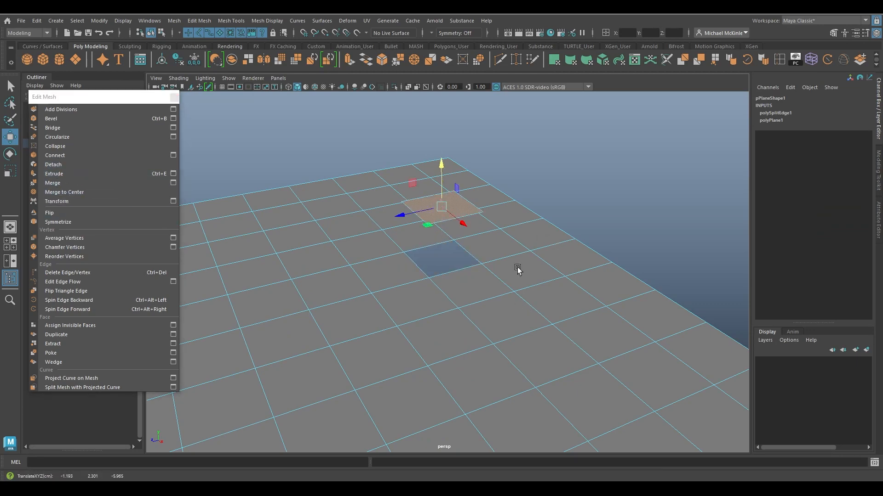
Switch to object mode and orbit around the plane to examine the detached face.
left_click_drag(519, 270, 464, 248, "alt")
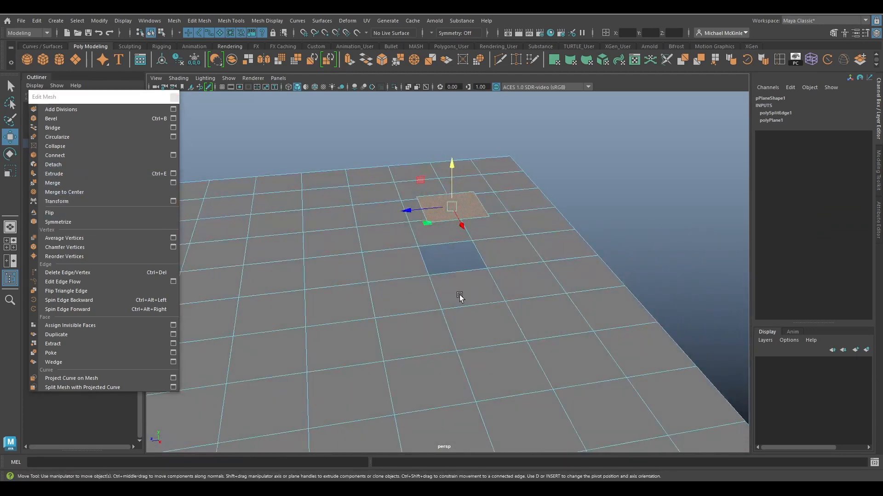
key("F8")
left_click_drag(542, 278, 465, 277, "alt")
right_click_drag(466, 278, 561, 298, "alt")
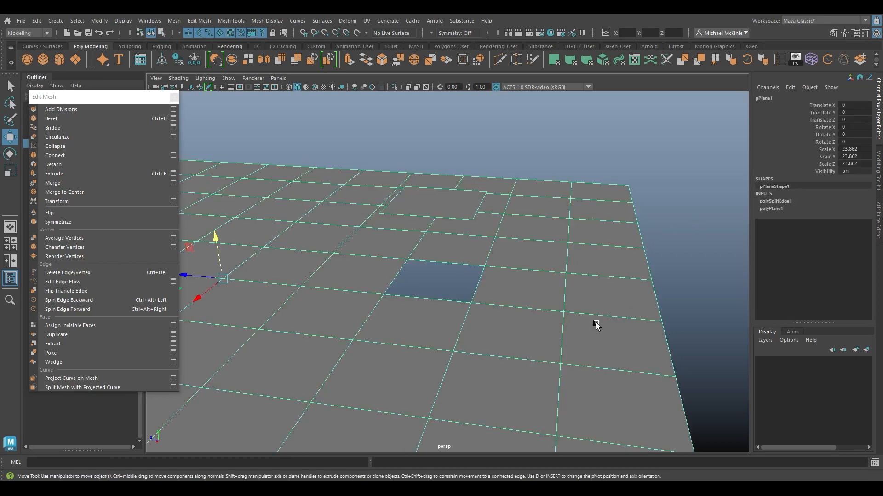
left_click_drag(597, 321, 569, 283, "alt")
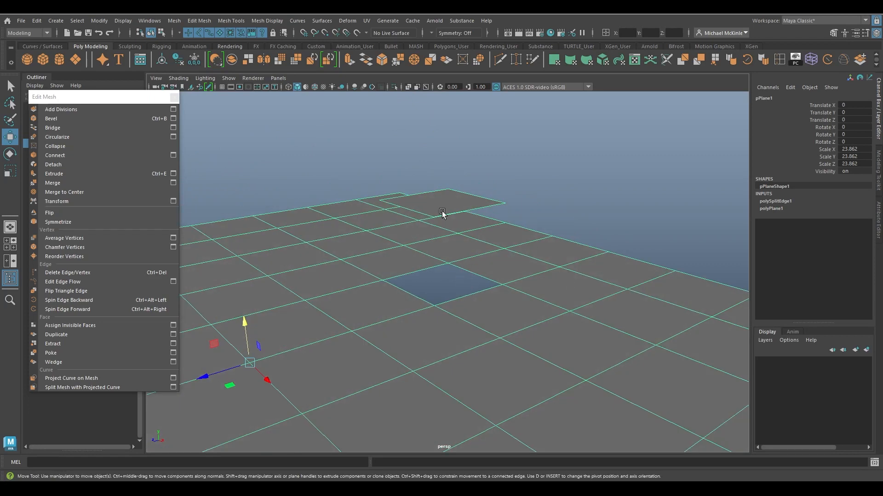
middle_click_drag(508, 305, 580, 317, "alt")
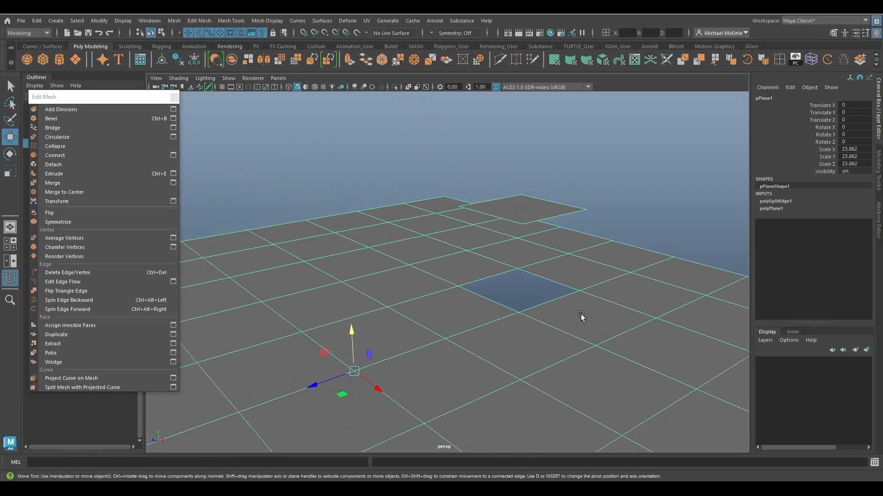
right_click_drag(415, 256, 416, 194)
middle_click_drag(356, 291, 469, 269, "alt")
left_click_drag(409, 281, 470, 289, "alt")
middle_click_drag(279, 167, 376, 162, "alt")
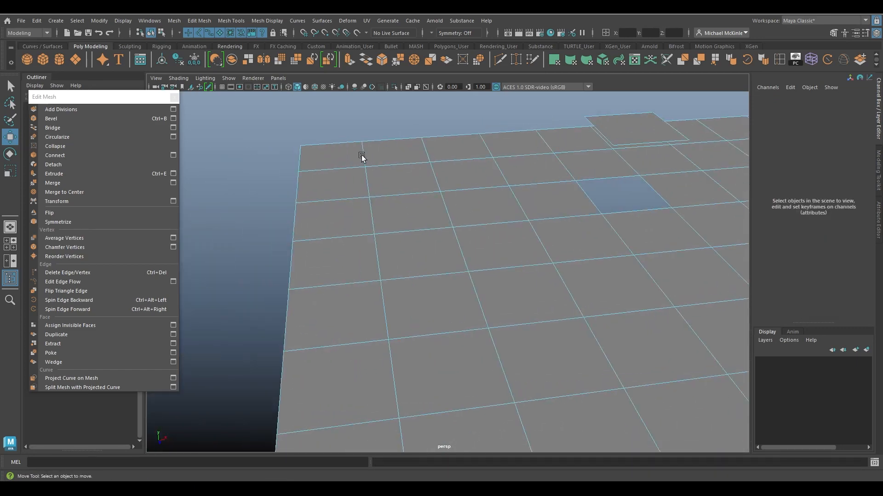
Select an edge loop running across the plane and detach it.
left_click(362, 153)
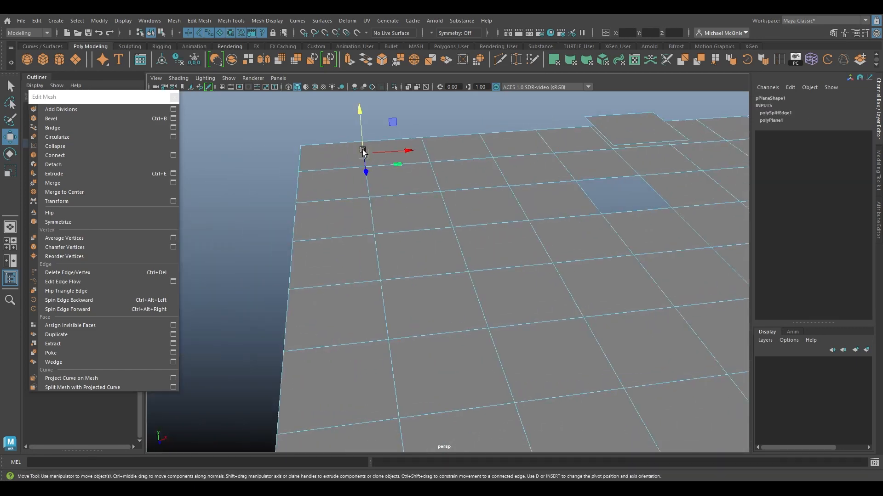
double_click(391, 365)
left_click_drag(491, 351, 502, 329, "alt")
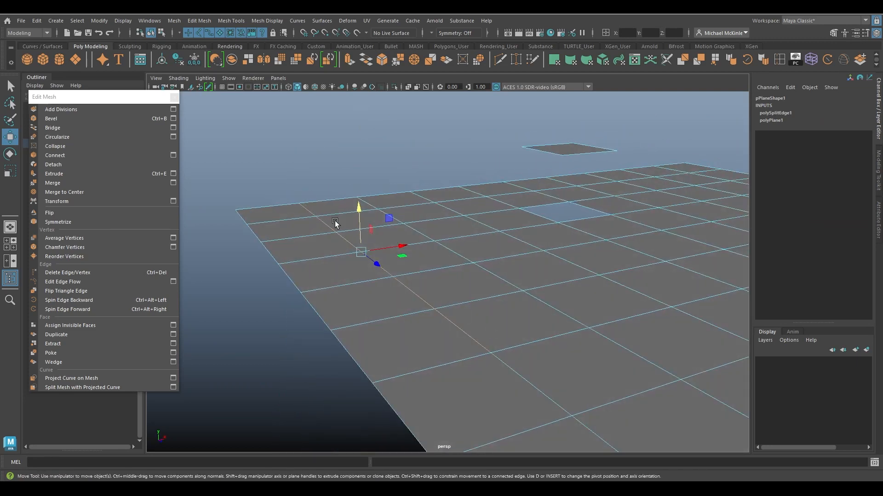
left_click(65, 164)
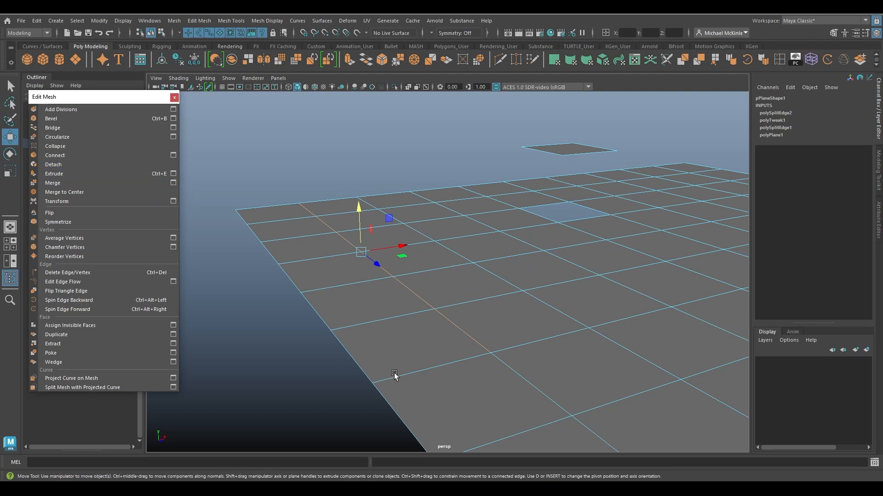
Select the strip of faces on one side of the detached edge loop and move it sideways.
left_click_drag(494, 296, 513, 269, "alt")
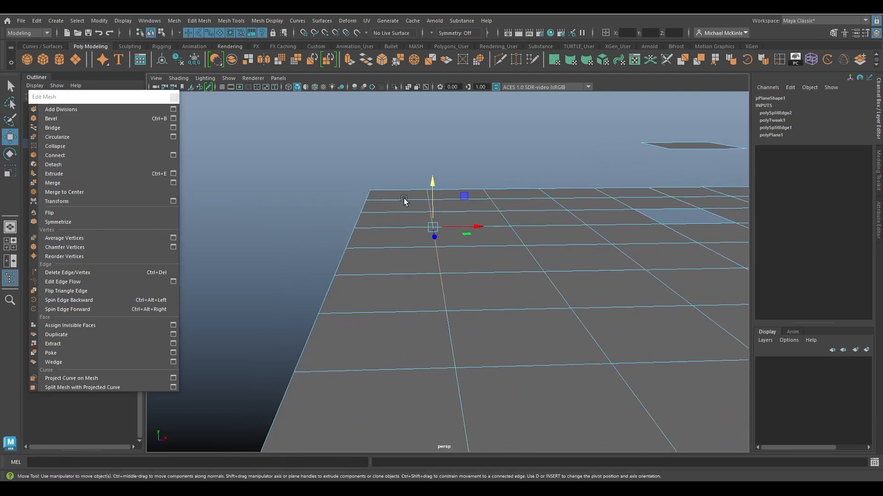
right_click_drag(403, 201, 403, 191)
left_click_drag(404, 191, 384, 289)
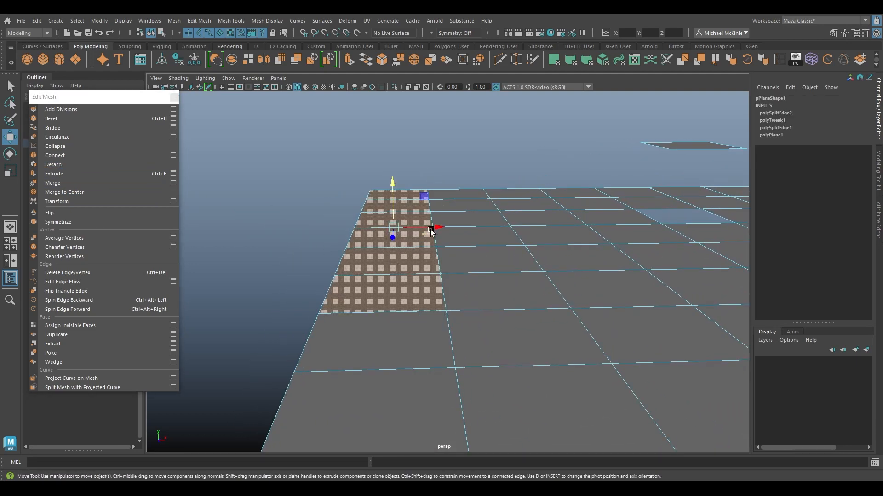
left_click_drag(431, 232, 412, 236)
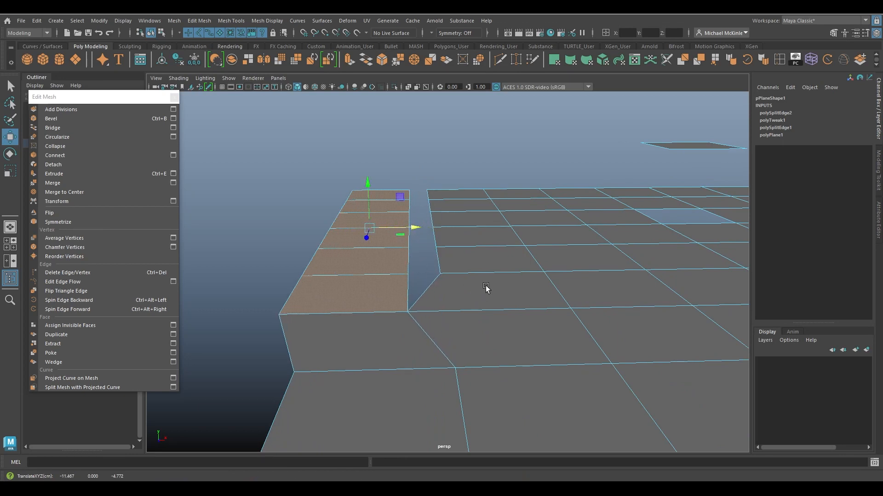
Switch to vertex mode, select a single vertex in the middle of the plane, and detach it.
left_click_drag(486, 288, 462, 291, "alt")
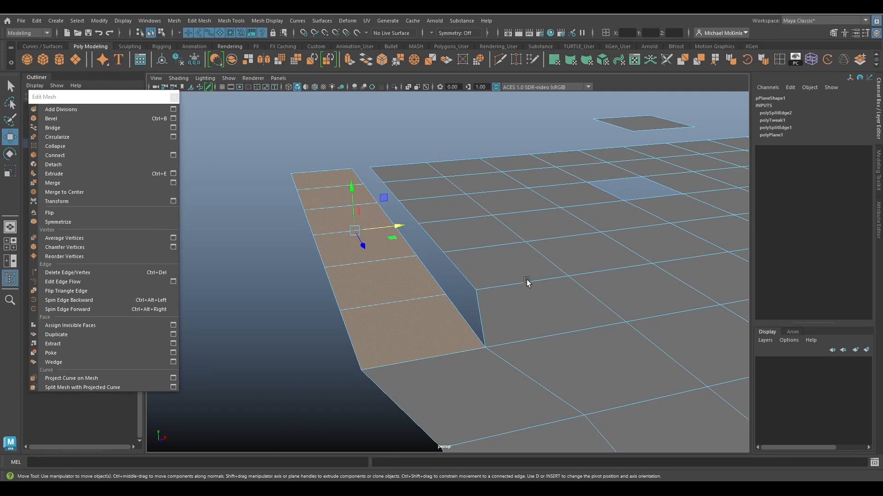
left_click_drag(528, 282, 363, 285, "alt")
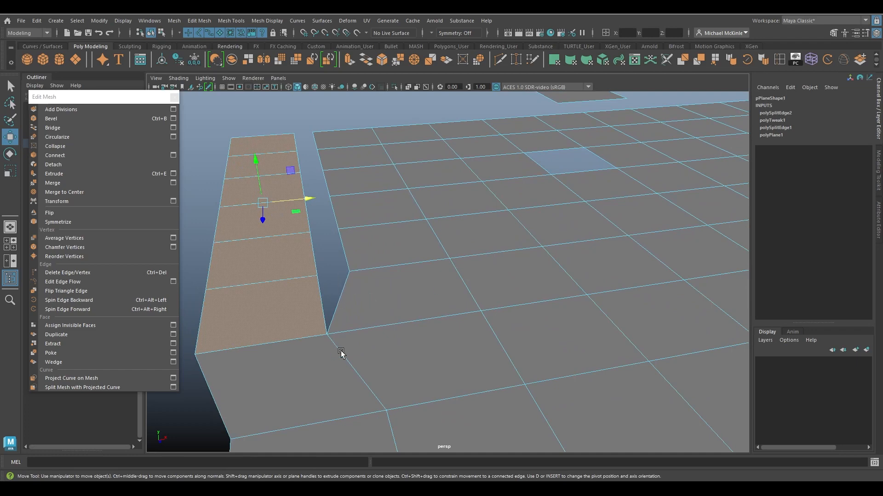
left_click_drag(341, 352, 377, 255, "alt")
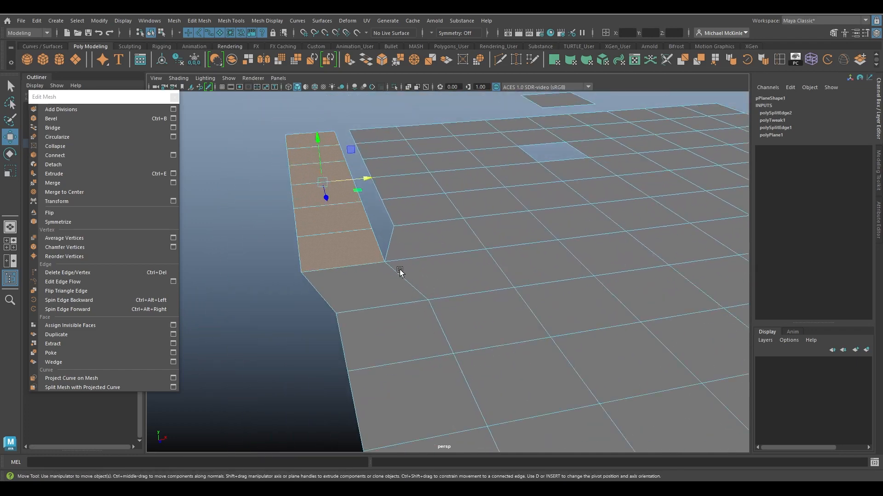
left_click_drag(448, 258, 483, 244, "alt")
right_click(483, 219)
right_click_drag(478, 237, 429, 217)
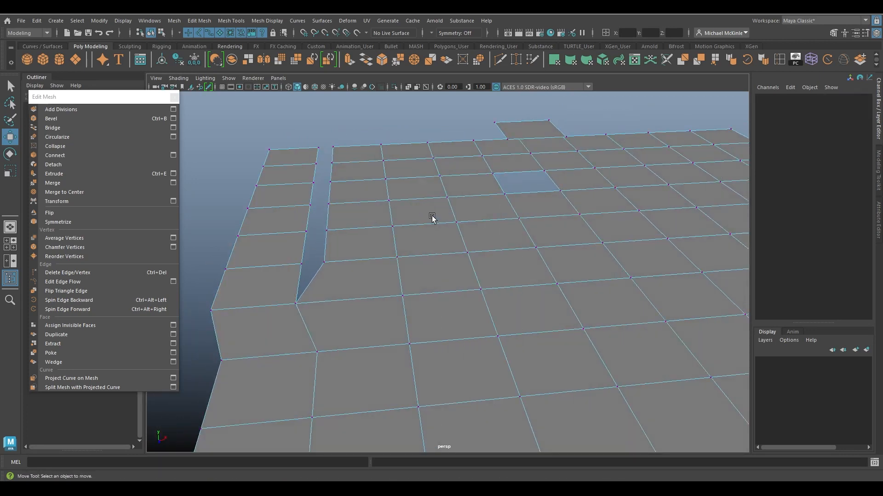
left_click(383, 232)
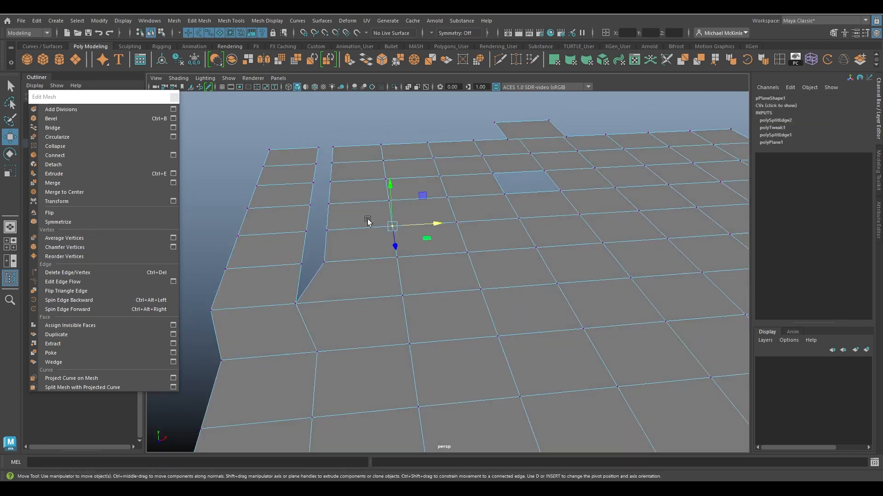
left_click(59, 164)
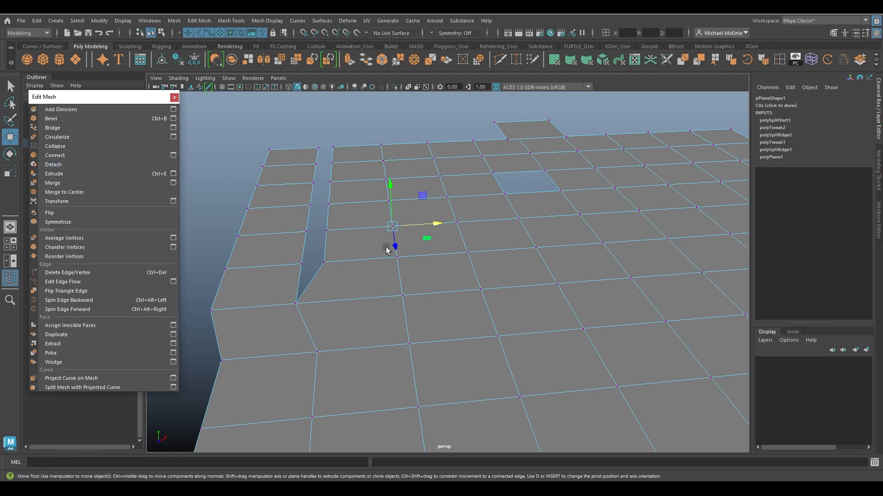
Move the individual faces around the detached vertex away from each other to open the split.
right_click_drag(387, 248, 538, 313, "alt")
right_click_drag(461, 204, 460, 228)
left_click(453, 199)
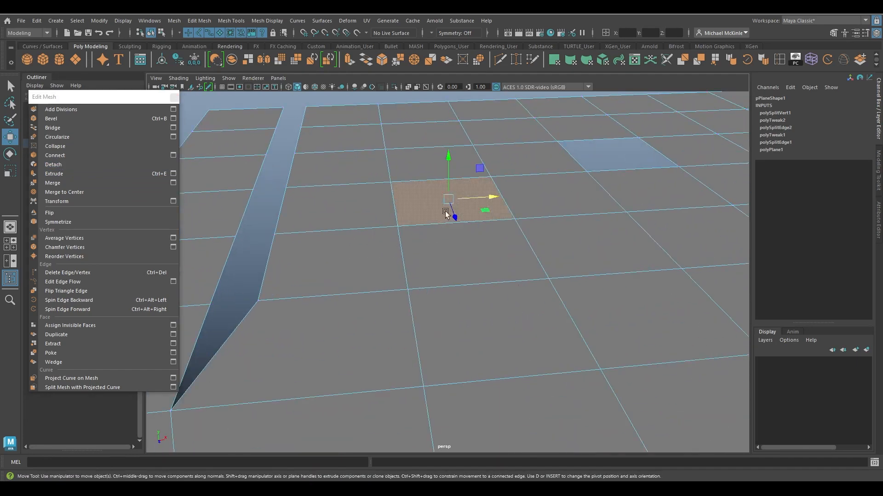
left_click_drag(445, 214, 449, 134)
left_click(351, 243)
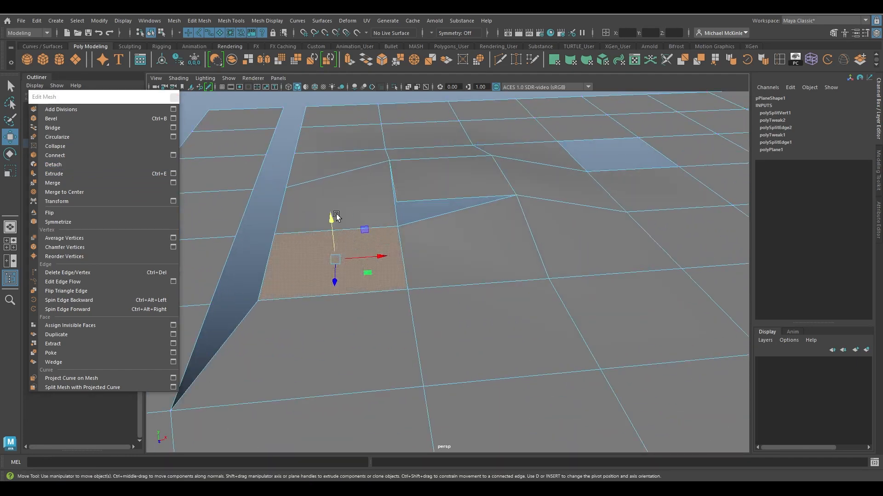
left_click_drag(335, 216, 337, 245)
left_click(364, 207)
left_click_drag(339, 205, 358, 226)
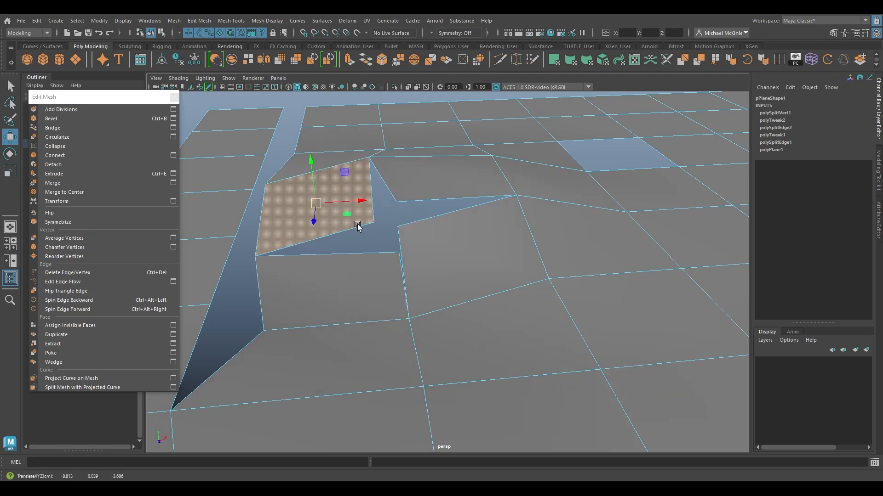
left_click(457, 266)
left_click_drag(466, 252, 491, 257)
left_click_drag(420, 261, 367, 254, "alt")
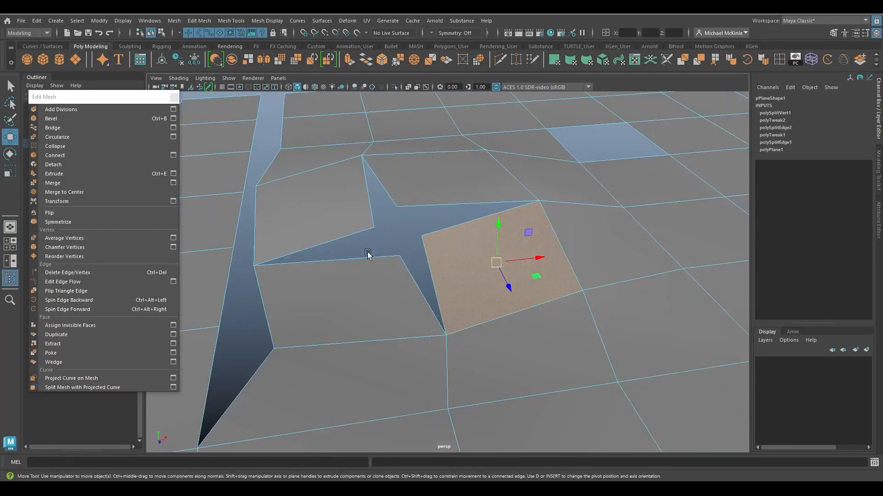
Continue pulling apart the faces around the detached vertex, lifting one face above the plane.
left_click_drag(458, 315, 444, 205, "alt")
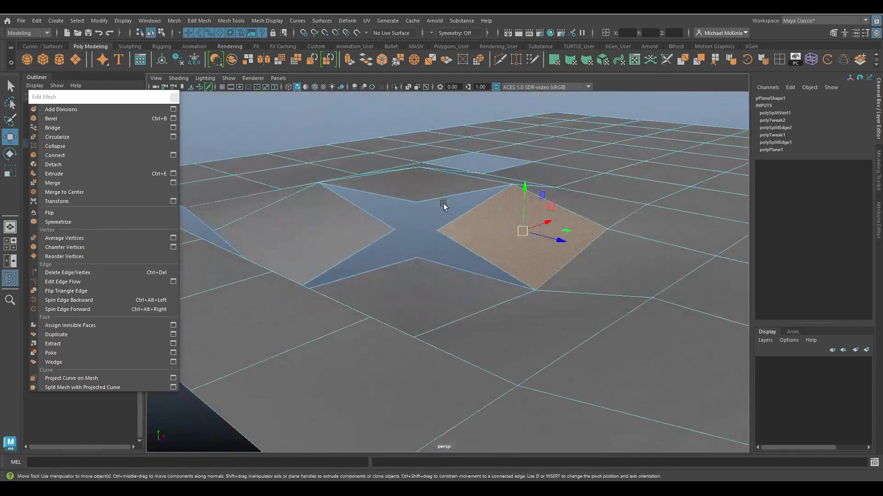
left_click_drag(442, 255, 494, 275, "alt")
scroll(493, 276, "up", 5)
right_click_drag(438, 219, 399, 221)
left_click(429, 241)
left_click_drag(422, 263, 382, 174)
left_click(346, 270)
left_click_drag(346, 270, 302, 234)
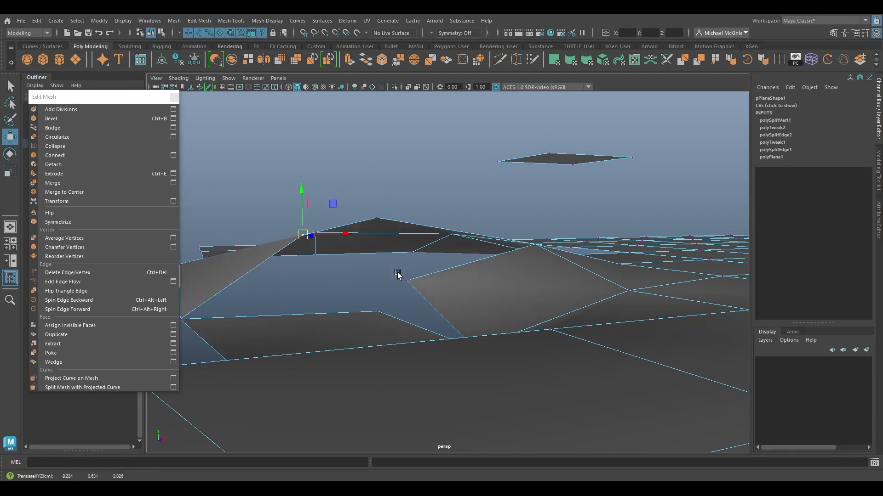
Orbit and zoom around the plane to examine the separated faces around the detached vertex.
left_click(406, 281)
left_click_drag(424, 299, 551, 315, "alt")
left_click_drag(495, 343, 442, 388)
left_click_drag(443, 387, 569, 399, "alt")
middle_click_drag(569, 399, 522, 362, "alt")
left_click_drag(503, 317, 550, 336)
mouse_move(522, 272)
left_mouse_down()
mouse_move(493, 304)
mouse_move(454, 267)
mouse_move(449, 233)
mouse_move(524, 291)
mouse_move(463, 269)
mouse_move(500, 266)
mouse_move(486, 258)
mouse_move(429, 272)
mouse_move(574, 239)
mouse_move(510, 270)
left_mouse_up()
left_click_drag(488, 225, 423, 242, "alt")
scroll(424, 242, "down", 3)
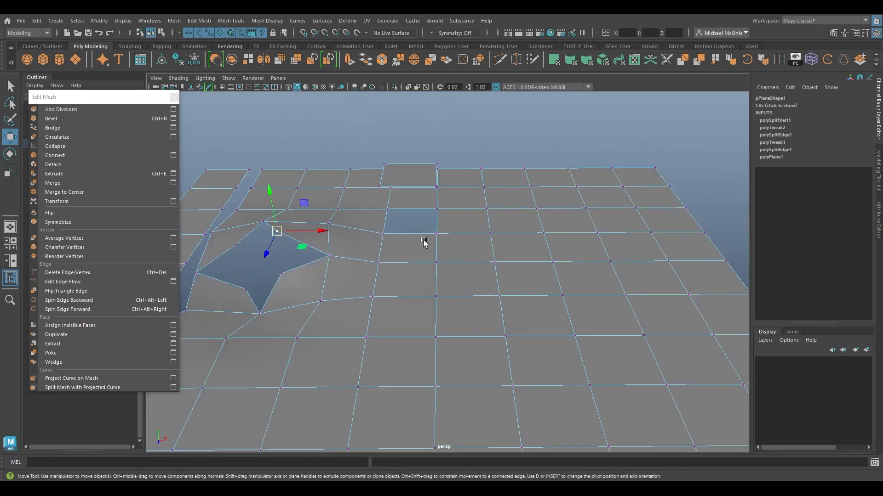
middle_click_drag(423, 243, 403, 236, "alt")
middle_click_drag(569, 261, 515, 243, "alt")
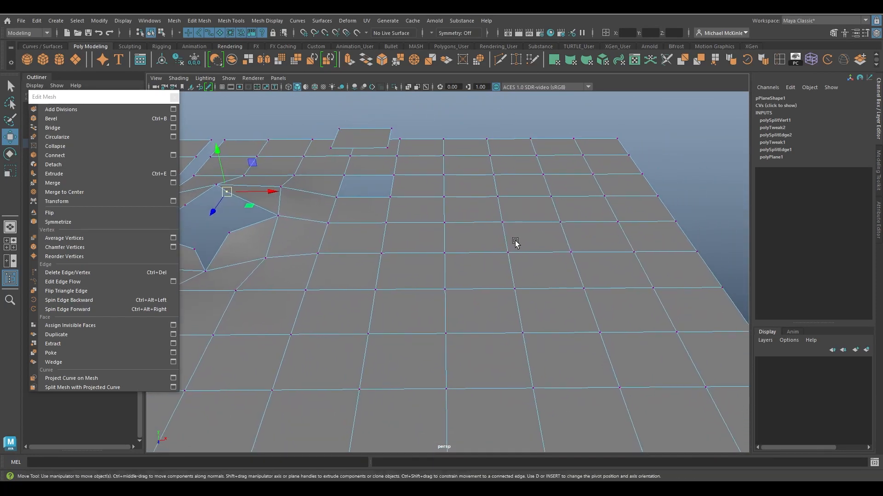
left_click_drag(586, 262, 578, 284, "alt")
middle_click_drag(501, 281, 408, 246, "alt")
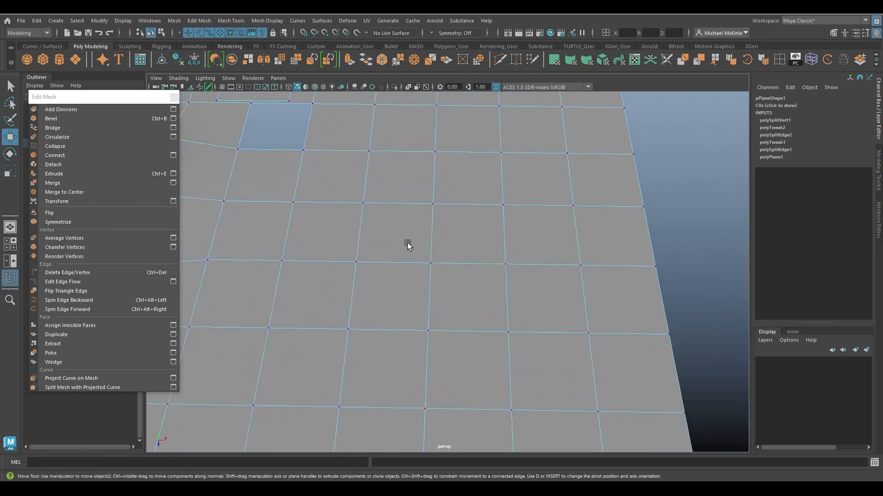
scroll(463, 224, "down", 6)
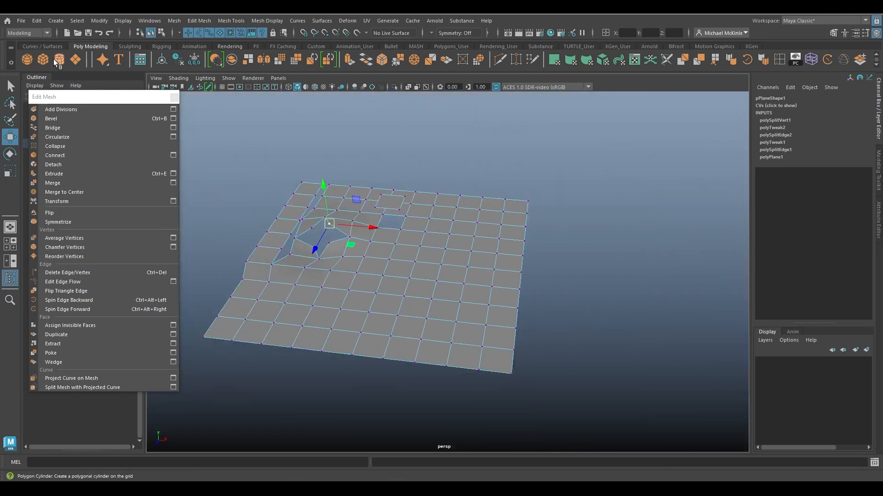
Create a polygon cylinder on the plane and scale it taller.
left_click(59, 60)
left_click_drag(422, 255, 461, 138, "alt")
key("r")
scroll(432, 226, "up", 5)
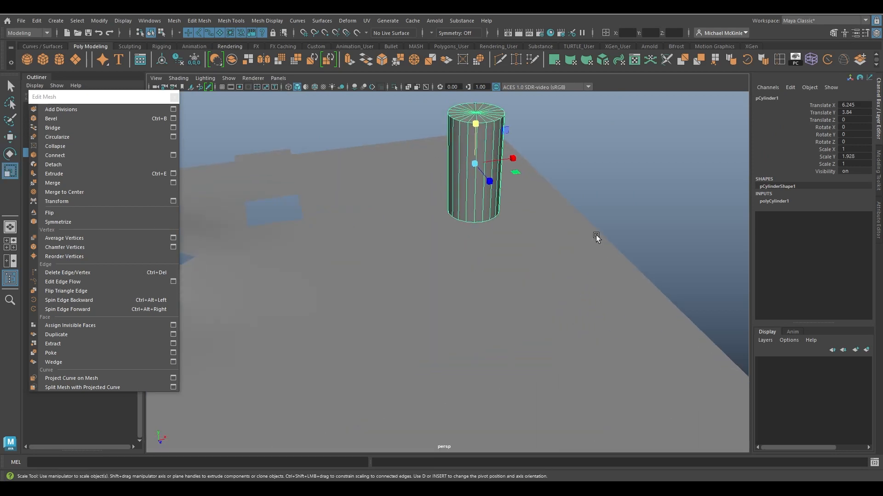
Reduce the cylinder's axis subdivisions and set its cap subdivisions to 0.
left_click(775, 202)
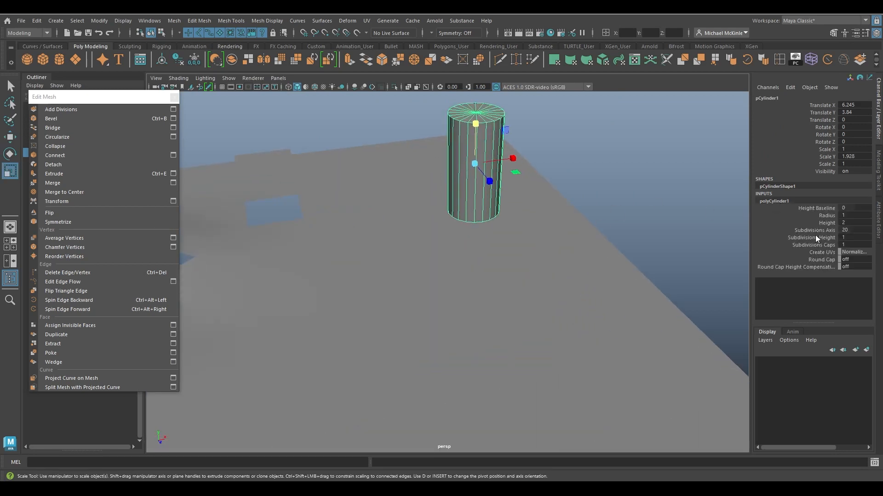
left_click(814, 231)
middle_click_drag(637, 233, 615, 232)
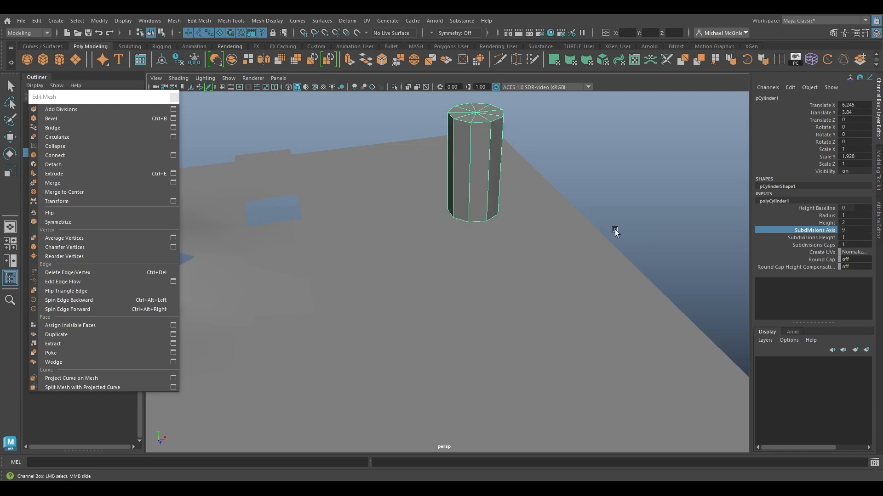
left_click(817, 246)
left_click_drag(523, 204, 517, 195, "alt")
middle_click_drag(516, 195, 478, 207, "alt")
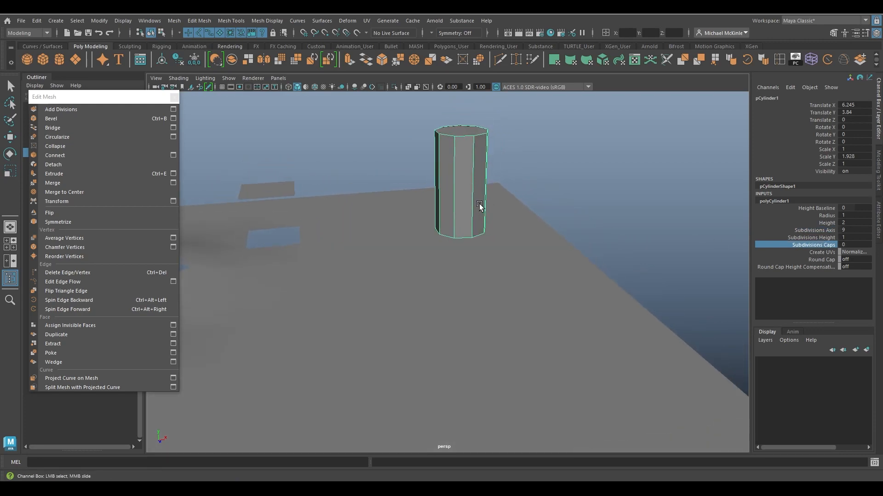
Turn on wireframe-on-shaded display in the viewport.
key("r")
left_click(487, 271)
left_click_drag(487, 271, 486, 281, "alt")
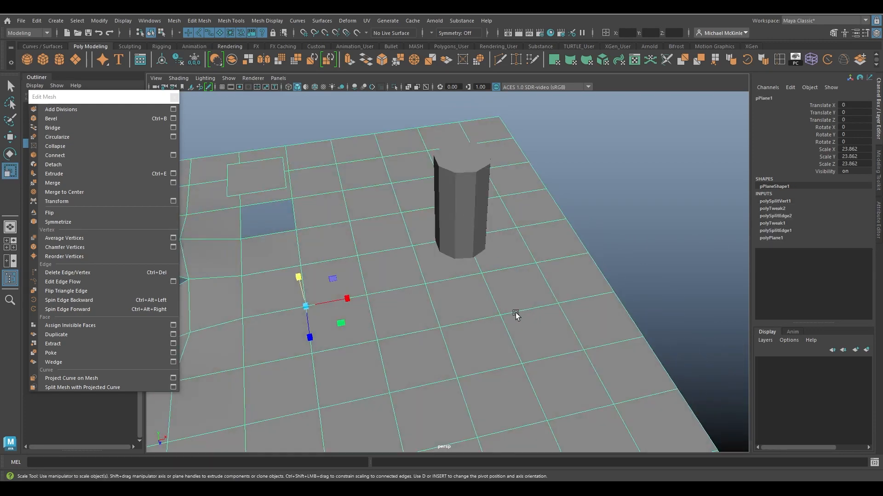
left_click_drag(516, 253, 549, 296, "alt")
left_click(482, 280)
key("w")
key("space")
left_click(499, 286)
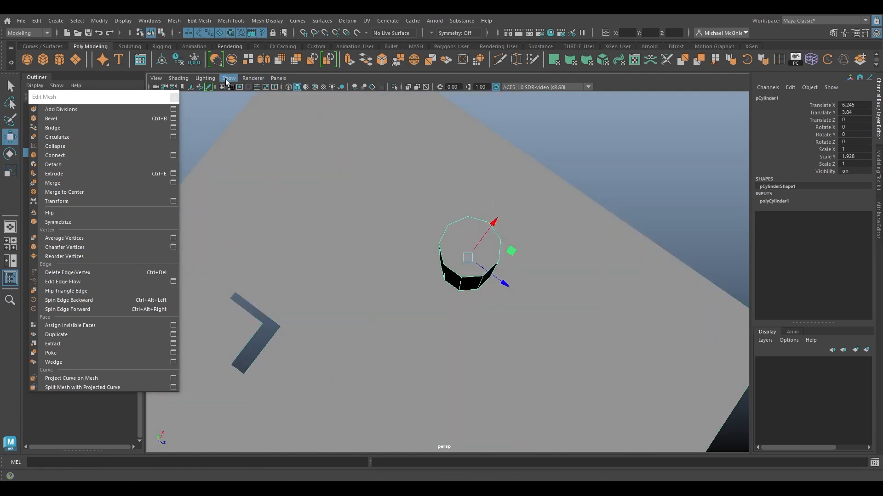
left_click(252, 78)
mouse_move(183, 83)
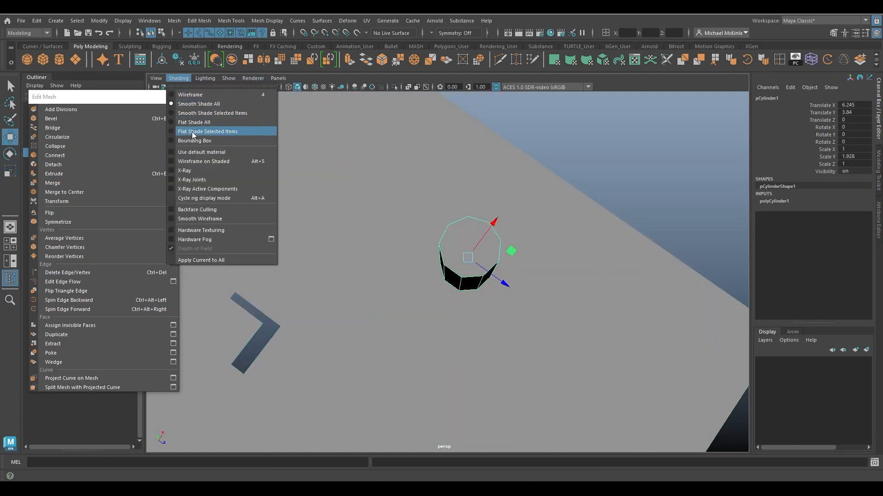
left_click(206, 161)
left_click_drag(202, 164, 556, 286, "alt")
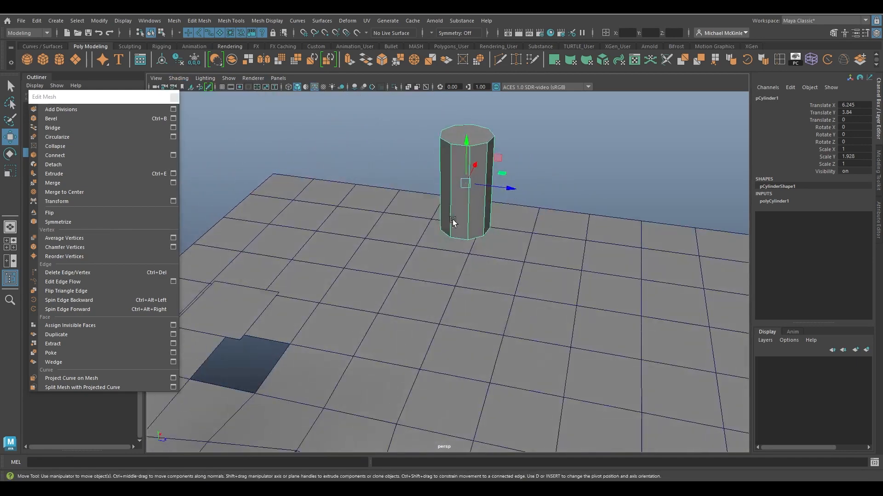
Move the cylinder so it stands on one face of the plane.
left_click_drag(456, 155, 476, 195, "alt")
left_click_drag(494, 151, 527, 196)
left_click_drag(528, 196, 484, 191, "alt")
left_click_drag(439, 207, 505, 246, "alt")
right_click_drag(504, 246, 601, 278, "alt")
left_click(601, 278)
left_click_drag(601, 278, 556, 258, "alt")
mouse_move(555, 258)
right_mouse_down()
mouse_move(558, 245)
mouse_move(553, 254)
right_mouse_up()
Select the plane face beneath the cylinder and delete it.
left_click(503, 282)
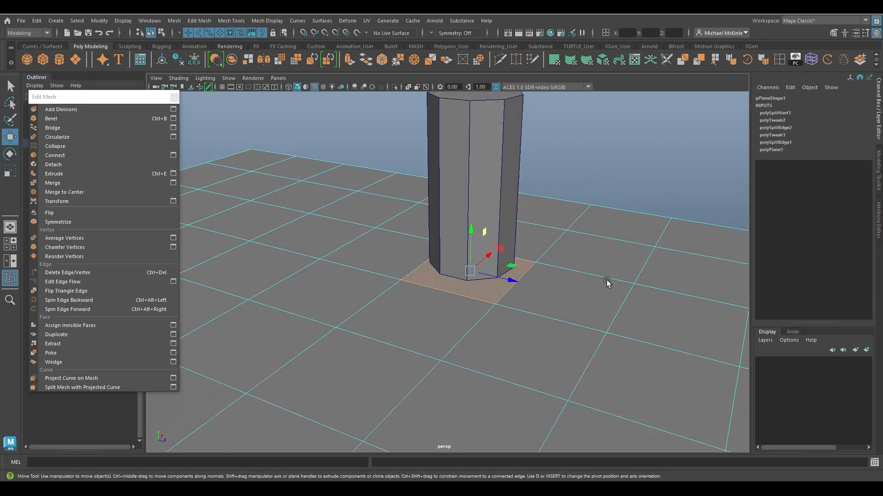
left_click_drag(606, 282, 564, 269, "alt")
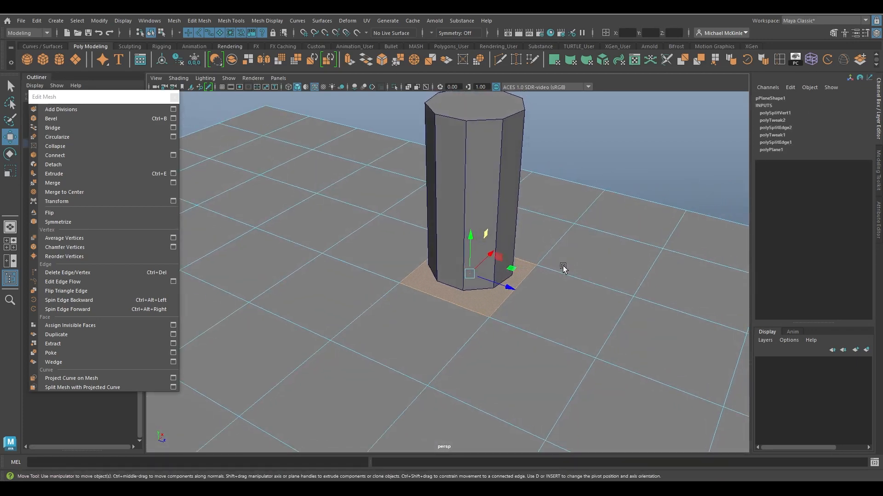
key("Delete")
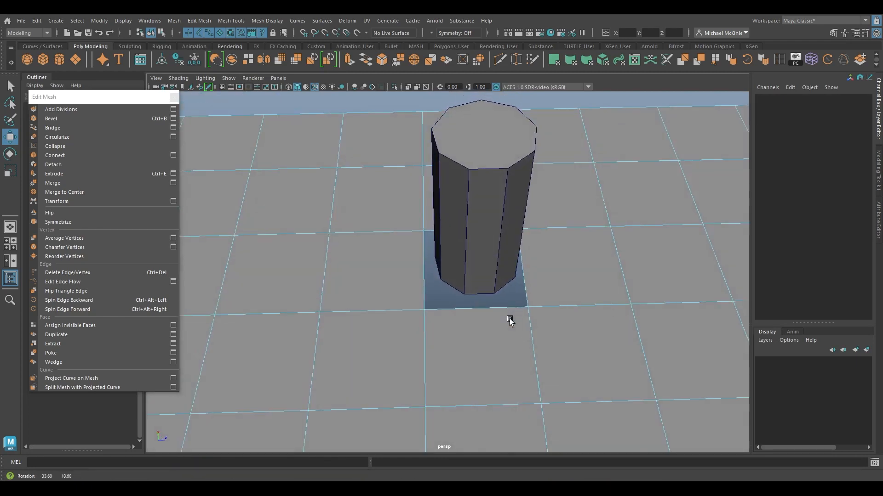
Orbit beneath the plane and select the cylinder's bottom cap to examine it through the hole.
left_click_drag(471, 312, 475, 256, "alt")
left_click(488, 230)
right_click(465, 253)
right_click_drag(465, 253, 465, 255)
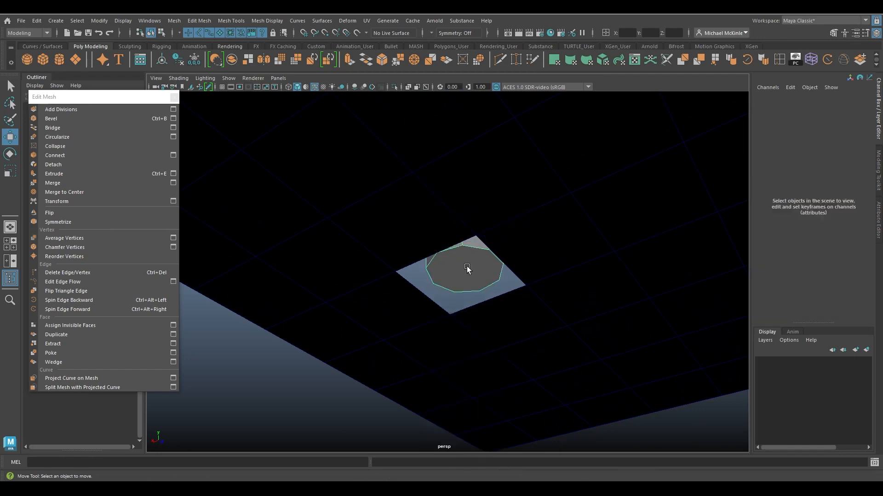
left_click(467, 268)
left_click_drag(526, 275, 534, 247, "alt")
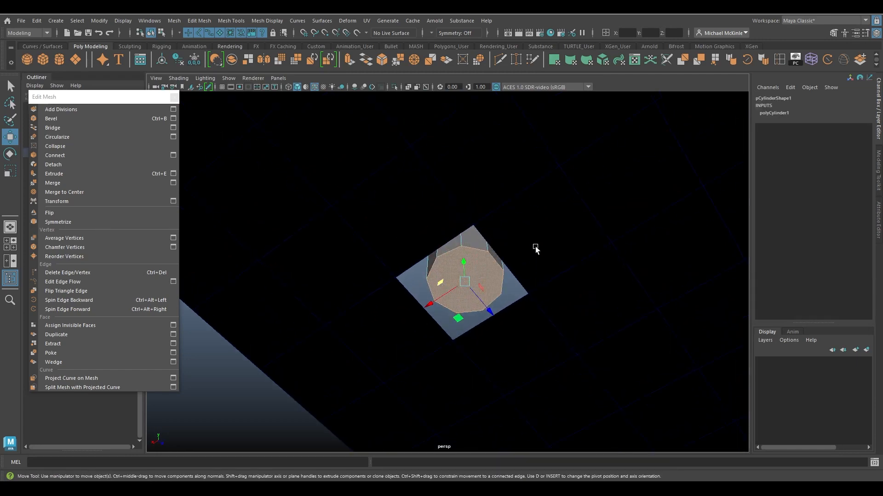
left_click(536, 249)
left_click_drag(546, 213, 548, 292, "alt")
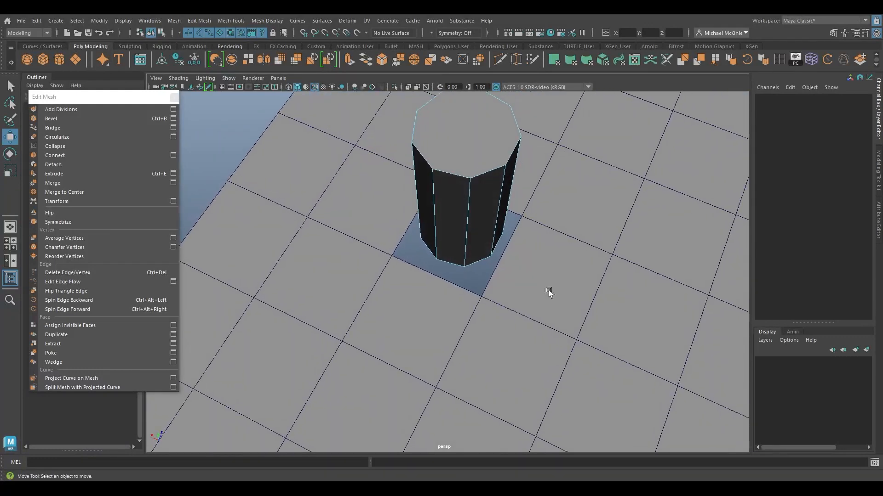
mouse_move(465, 221)
left_mouse_down("alt")
mouse_move(521, 213)
mouse_move(486, 276)
mouse_move(565, 299)
mouse_move(538, 290)
mouse_move(459, 216)
left_mouse_up("alt")
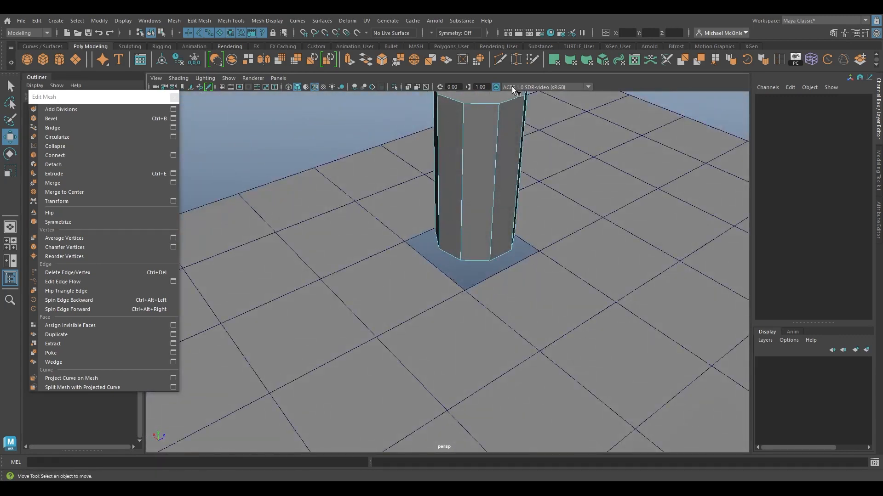
left_click_drag(509, 95, 521, 262, "alt")
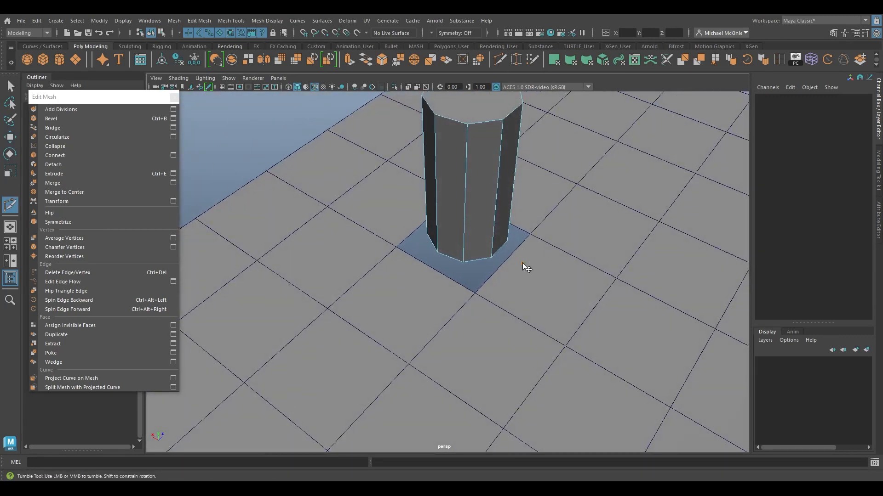
Try cutting the plane with the Multi-Cut tool, then undo the cuts.
key("w")
right_click_drag(565, 217, 611, 207)
left_click(614, 264)
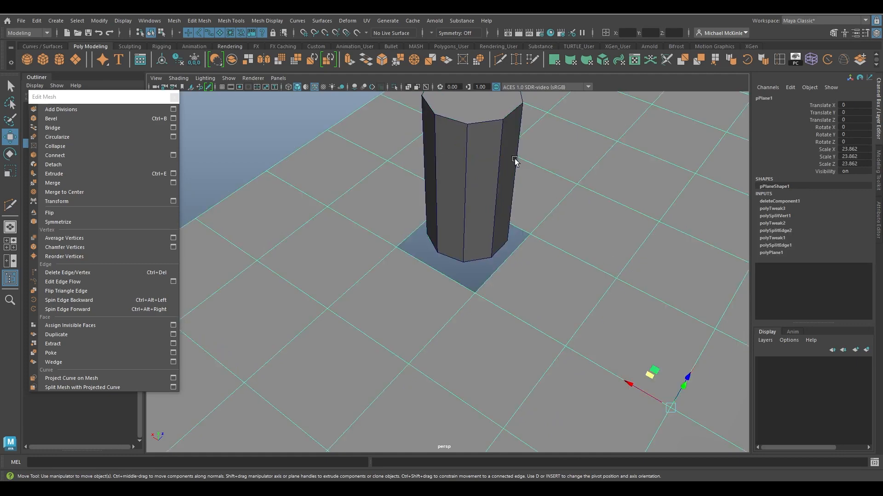
left_click(500, 61)
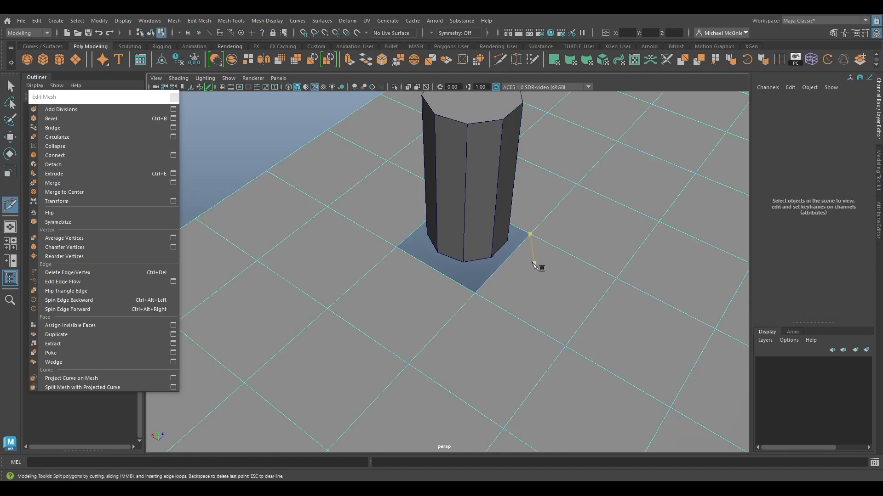
left_click_drag(534, 266, 524, 266, "alt")
left_click(514, 271)
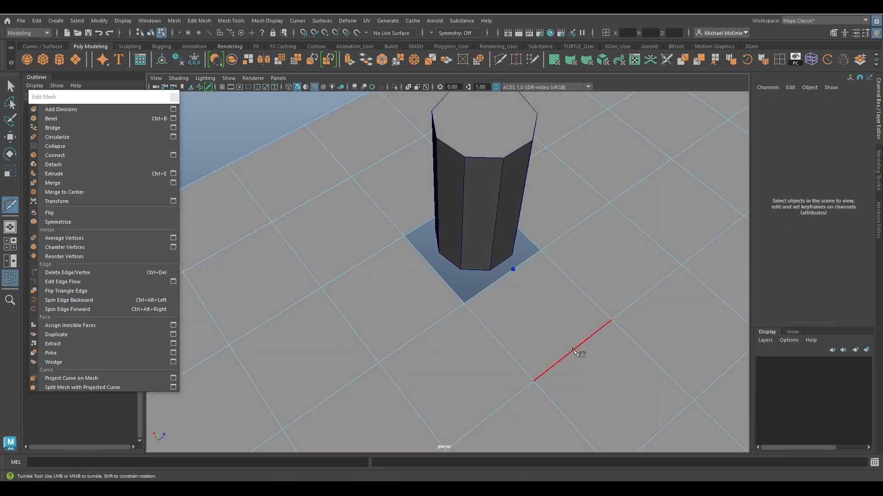
key("w")
left_click_drag(545, 294, 492, 300, "alt")
key("F9")
left_click(508, 296)
key("ctrl+z")
key("ctrl+z")
key("ctrl+z")
key("ctrl+z")
key("ctrl+z")
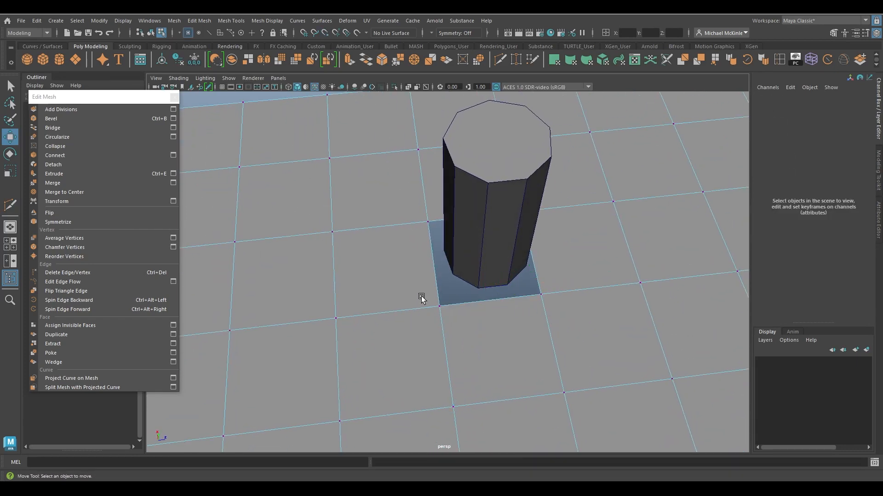
Select the corner vertices around the deleted face and detach them.
left_click_drag(421, 296, 452, 319)
left_click_drag(516, 263, 495, 262, "alt")
left_click_drag(499, 320, 521, 332, "shift")
left_click_drag(561, 304, 539, 291, "alt")
left_click_drag(566, 301, 533, 271, "shift")
left_click_drag(503, 271, 530, 291, "alt")
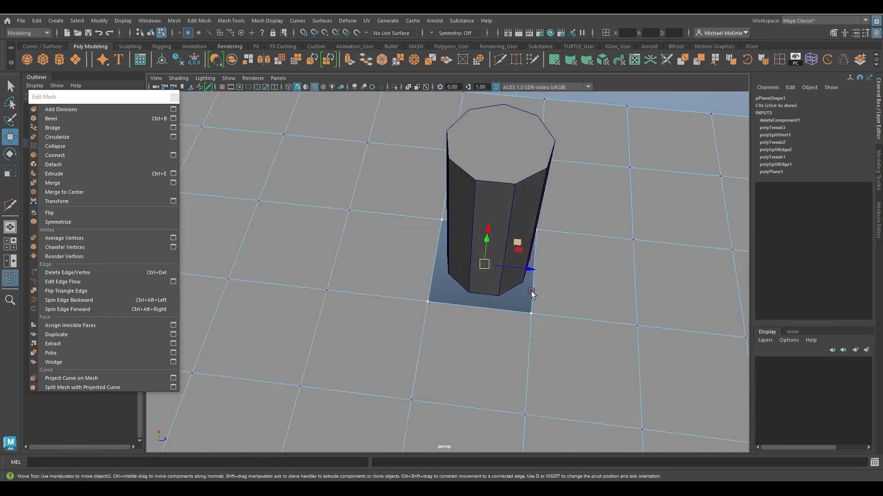
left_click(88, 163)
Move and scale the detached vertices outward from the hole around the cylinder.
left_click_drag(475, 275, 470, 276, "alt")
right_click_drag(470, 275, 513, 304, "alt")
right_click_drag(483, 219, 482, 195)
left_click_drag(467, 270, 388, 294)
key("r")
left_click_drag(388, 295, 479, 296, "alt")
left_click_drag(402, 308, 341, 317)
left_click_drag(342, 317, 481, 327, "alt")
left_click_drag(399, 309, 378, 330)
left_click_drag(394, 317, 469, 323)
key("w")
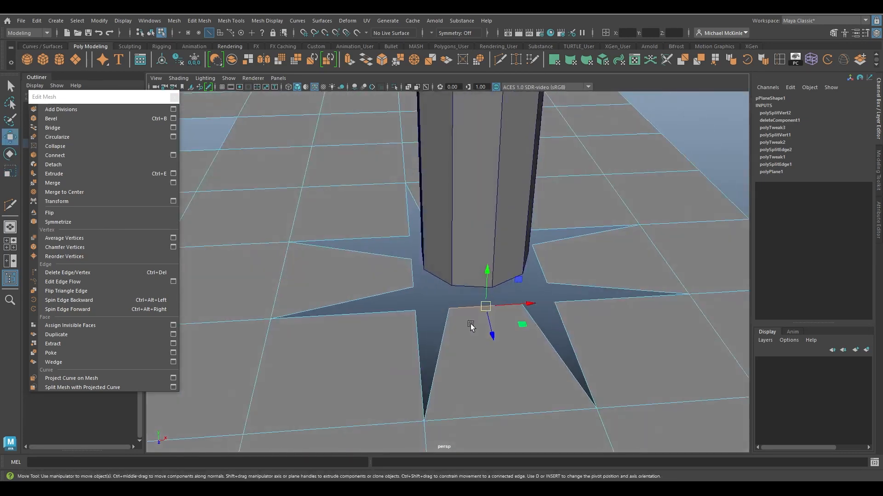
Snap the detached vertices onto the cylinder's base vertices one by one.
right_click_drag(467, 305, 459, 303)
right_click_drag(442, 227, 432, 221)
left_click_drag(442, 288, 463, 312, "alt")
left_click_drag(449, 304, 427, 321)
key("v")
left_click_drag(437, 310, 447, 292)
left_click_drag(493, 317, 477, 335)
key("v")
left_click_drag(483, 324, 460, 321)
key("v")
left_click_drag(515, 331, 419, 324, "alt")
key("v")
left_click_drag(514, 329, 461, 337, "alt")
key("v")
Snap the remaining detached vertices onto the matching vertices of the cylinder's base.
left_click_drag(461, 321, 412, 313)
left_click_drag(489, 301, 431, 326, "alt")
left_click(452, 300)
key("v")
left_click_drag(442, 320, 455, 289)
left_click_drag(526, 301, 547, 275, "alt")
key("v")
left_click_drag(474, 269, 521, 261, "alt")
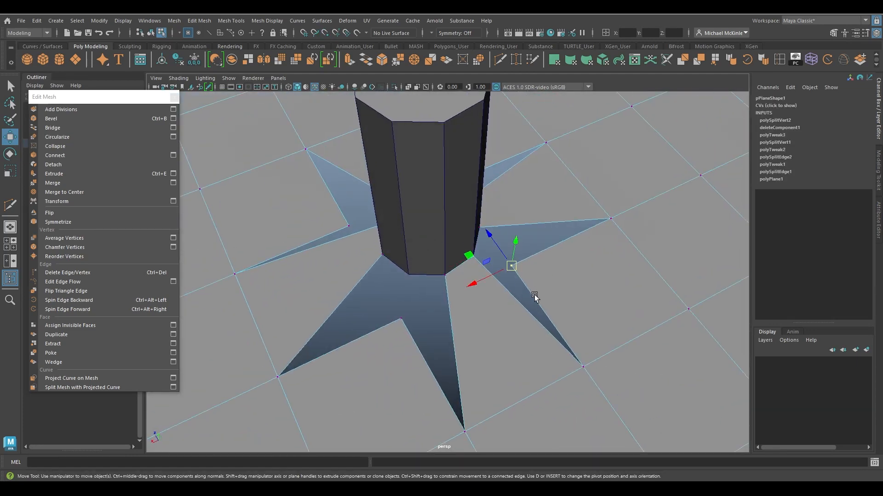
left_click_drag(534, 298, 423, 301, "alt")
left_click_drag(402, 333, 462, 338, "alt")
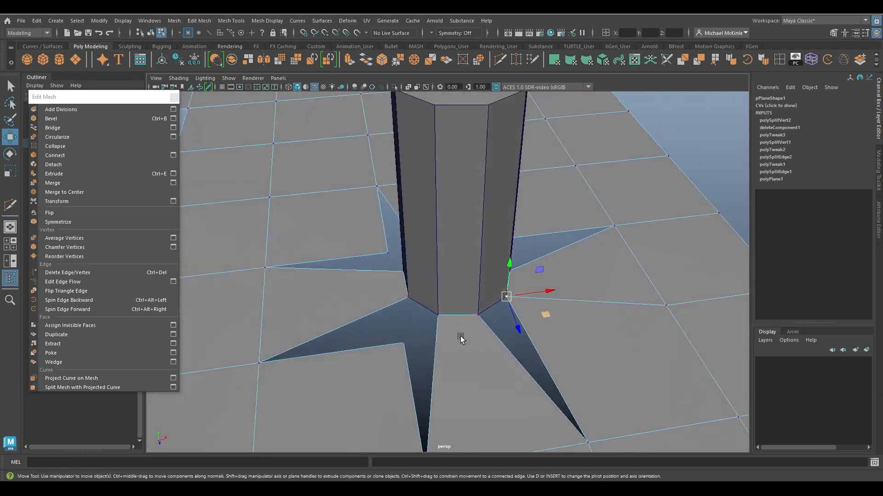
left_click(405, 342)
left_click_drag(405, 342, 496, 307)
left_click(406, 305)
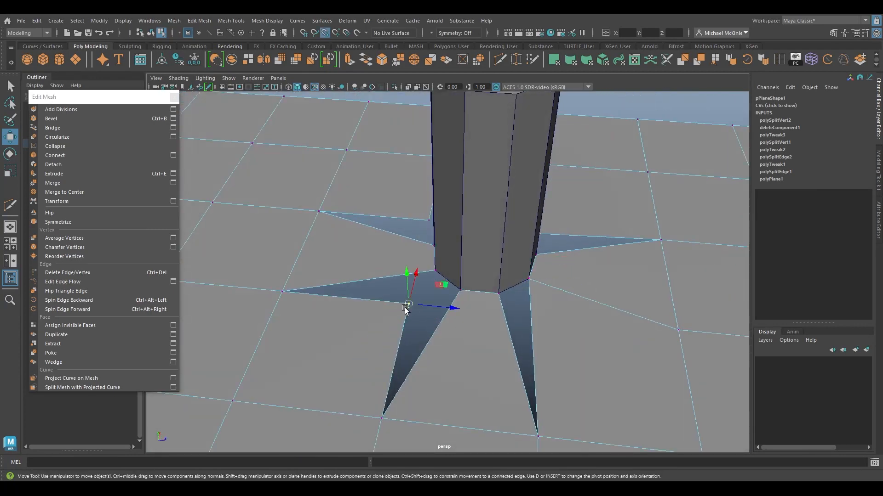
left_click_drag(407, 305, 490, 308)
left_click_drag(410, 269, 381, 282)
mouse_move(388, 271)
left_mouse_down()
mouse_move(415, 270)
mouse_move(407, 292)
mouse_move(435, 291)
mouse_move(406, 278)
mouse_move(504, 282)
mouse_move(584, 265)
mouse_move(511, 272)
left_mouse_up()
left_click(437, 270)
left_click_drag(564, 271, 503, 268, "alt")
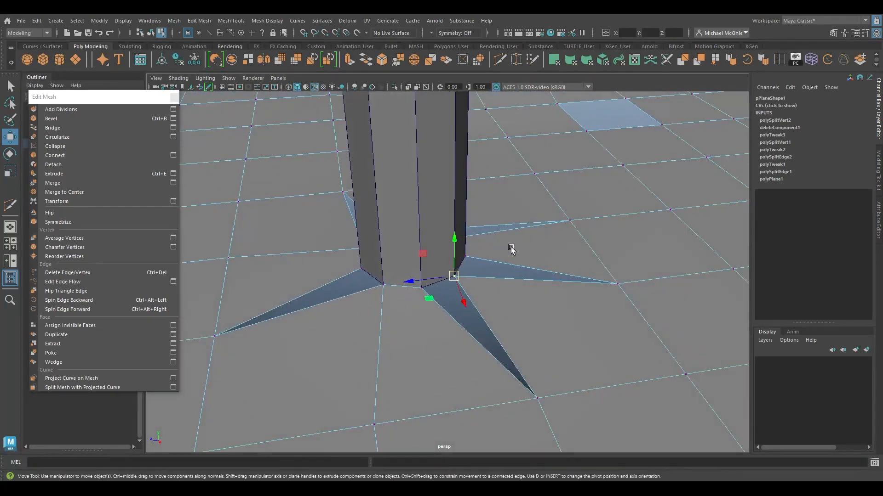
mouse_move(559, 187)
left_mouse_down("alt")
mouse_move(543, 189)
mouse_move(297, 349)
left_mouse_up("alt")
left_click_drag(387, 309, 465, 304, "alt")
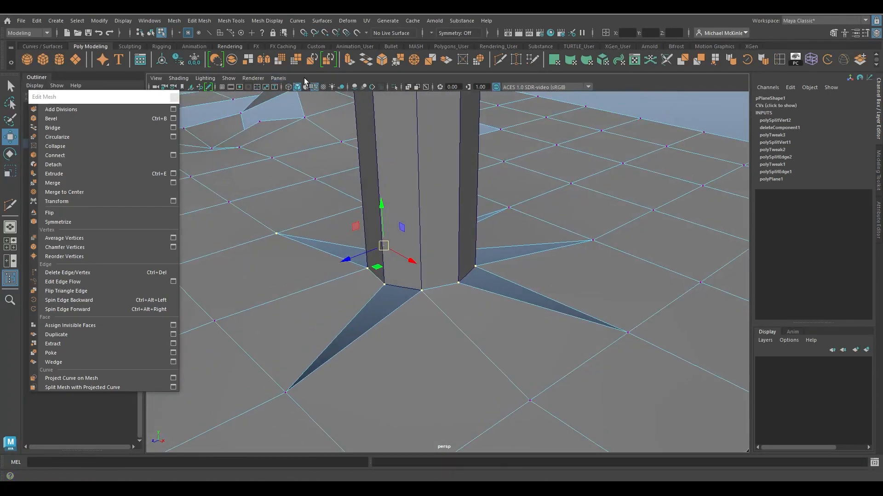
Merge the snapped vertices with Edit Mesh Merge.
left_click(199, 21)
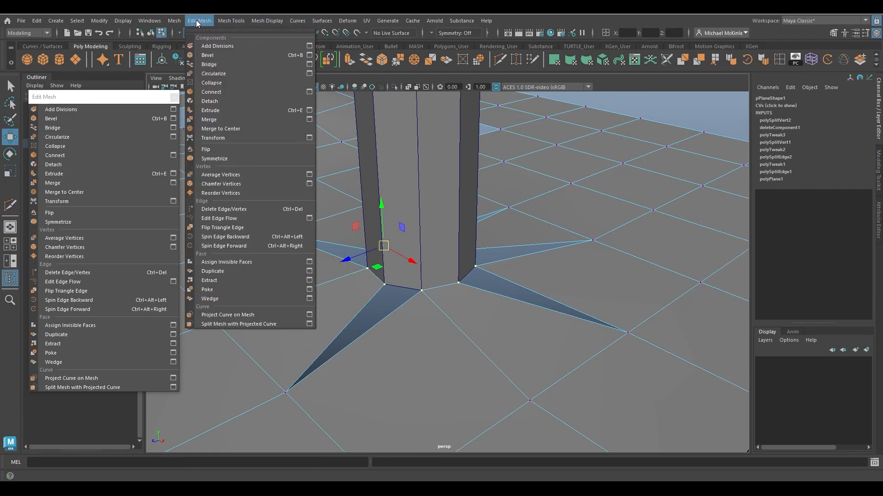
left_click(218, 120)
left_click_drag(490, 296, 395, 318, "alt")
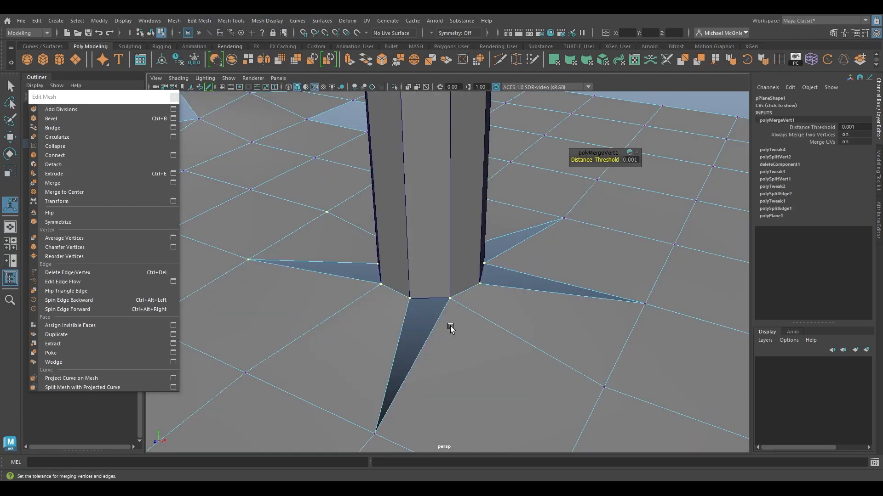
Fill the first two gaps between the plane and the cylinder base using Append to Polygon.
left_click(231, 21)
left_click(249, 55)
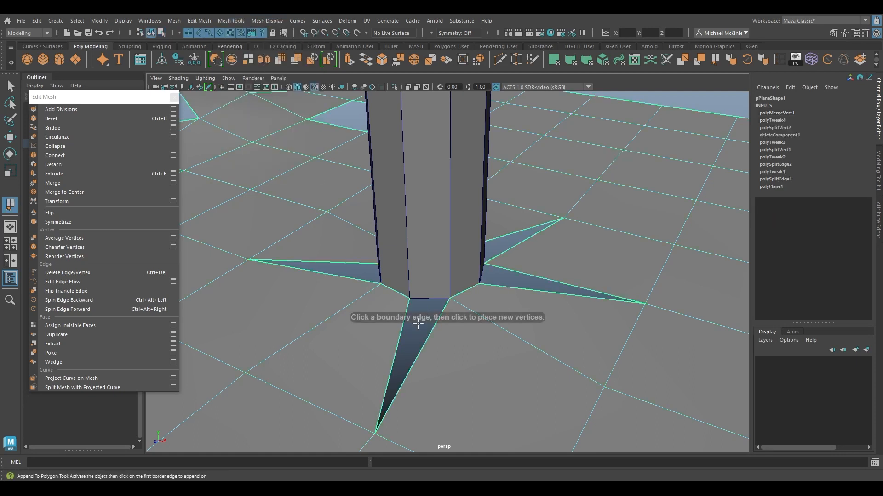
left_click(400, 333)
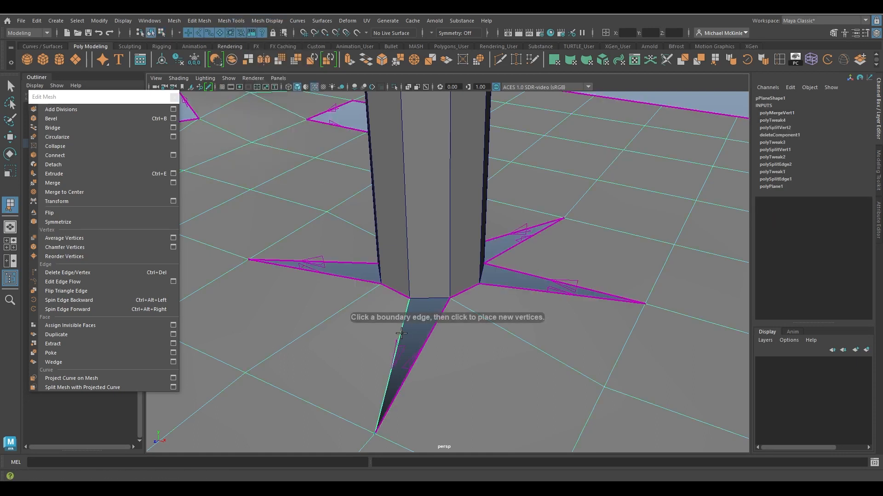
left_click(429, 333)
key("Return")
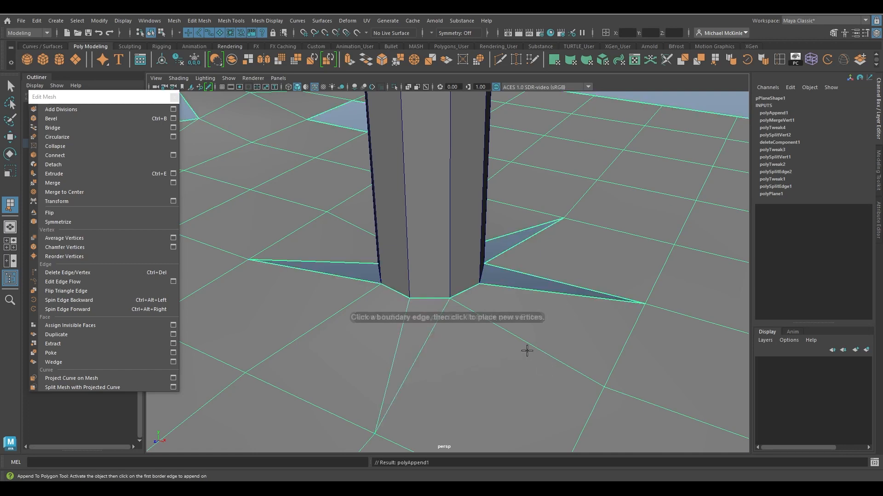
left_click_drag(526, 349, 385, 312, "alt")
left_click(378, 291)
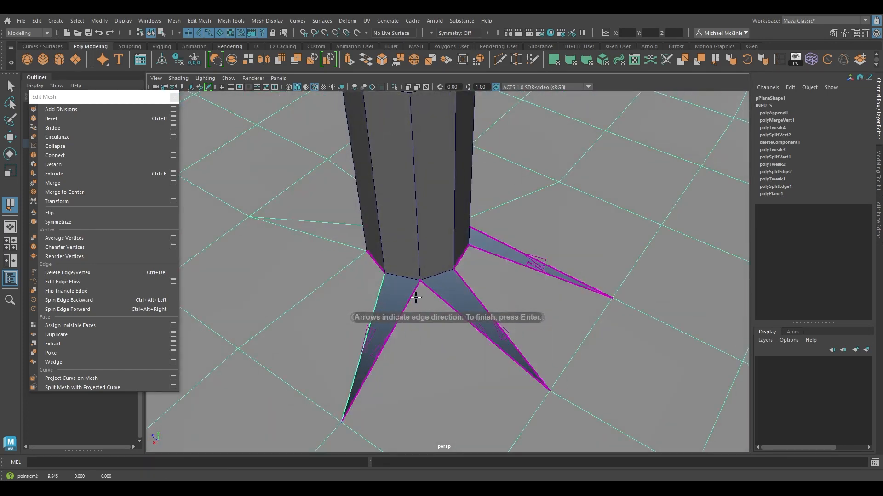
left_click(412, 297)
key("Return")
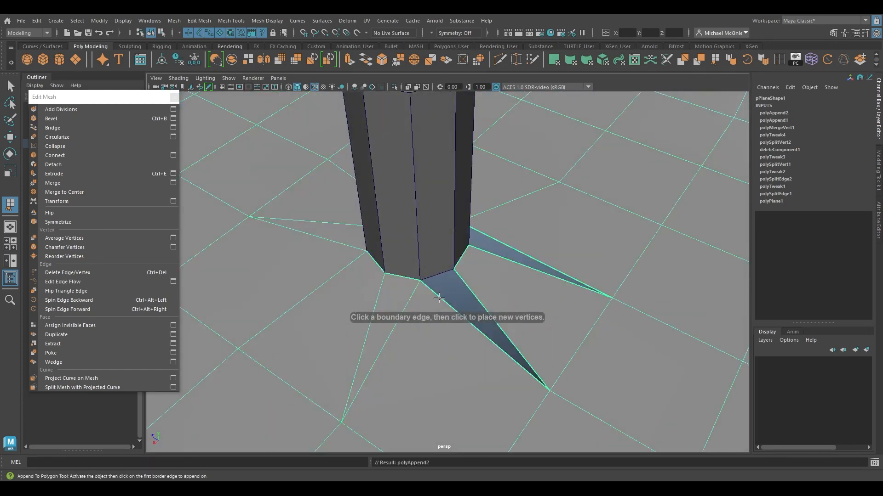
Fill the remaining gaps around the cylinder base with Append to Polygon, repeating the tool for each.
left_click(439, 297)
left_click(464, 280)
key("Return")
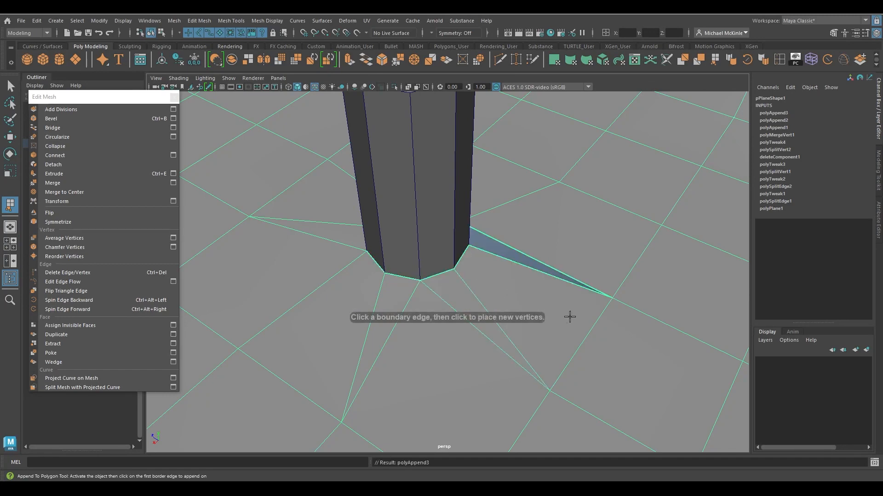
left_click_drag(570, 315, 474, 316, "alt")
left_click(457, 275)
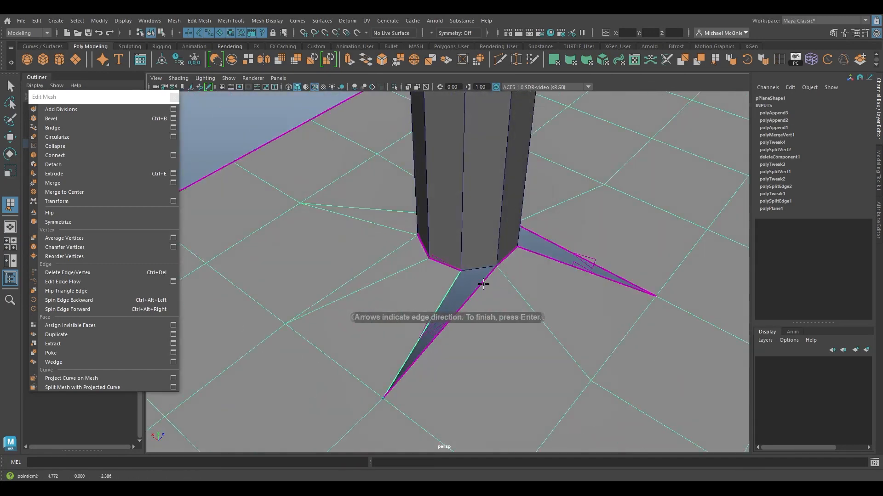
left_click(508, 285)
key("Return")
left_click_drag(508, 285, 492, 307, "alt")
key("y")
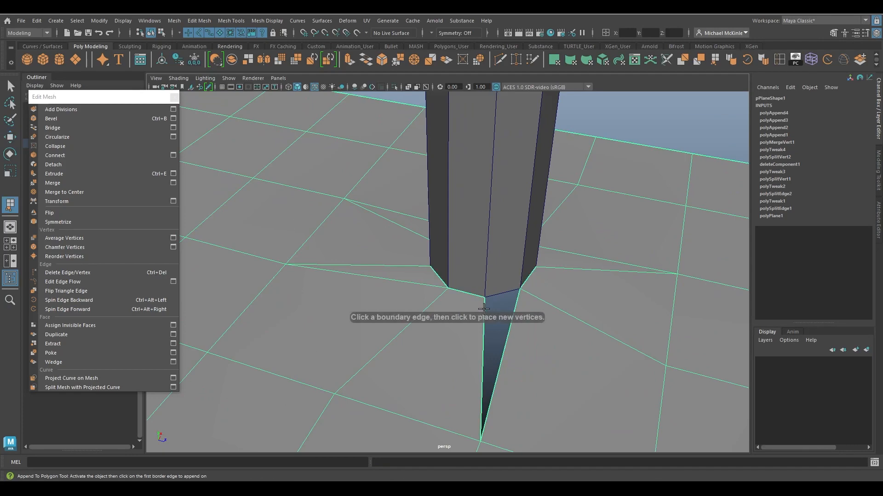
left_click(515, 303)
key("Return")
key("w")
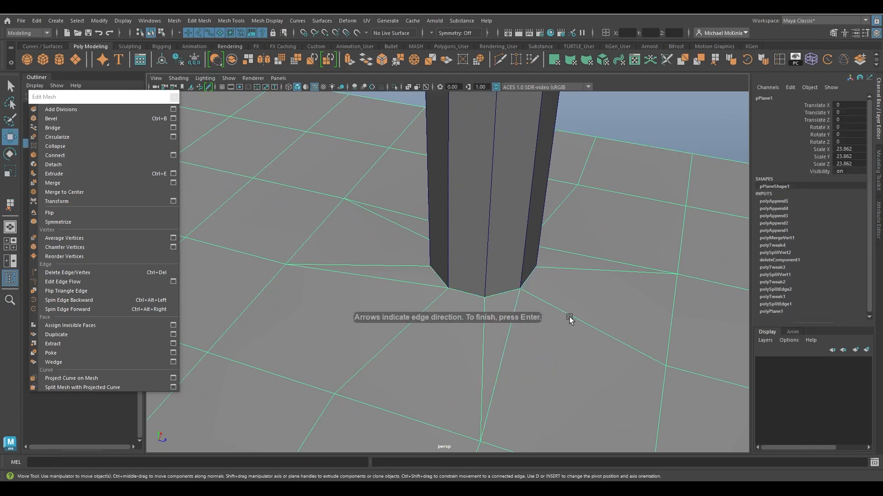
Select both the plane and the cylinder and combine them into one mesh.
left_click_drag(570, 318, 452, 317, "alt")
left_click(488, 260)
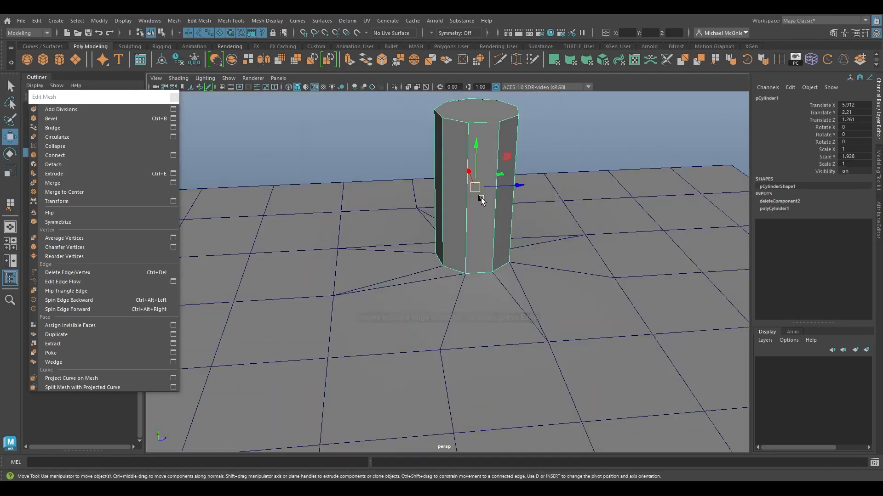
left_click_drag(476, 188, 508, 253)
key("ctrl+z")
mouse_move(492, 301)
left_mouse_down("alt")
mouse_move(486, 242)
mouse_move(492, 293)
mouse_move(502, 290)
left_mouse_up("alt")
left_click(509, 279)
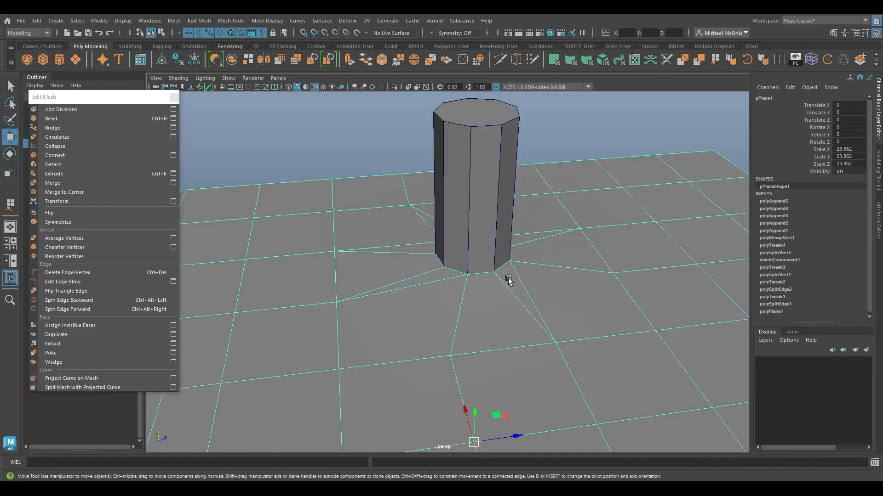
left_click(490, 247, "shift")
left_click_drag(545, 318, 564, 318, "alt")
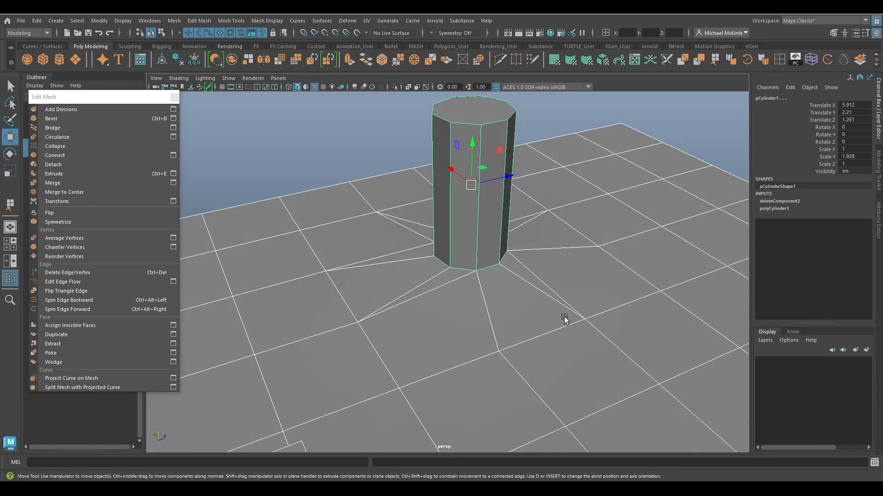
left_click(179, 20)
left_click(205, 56)
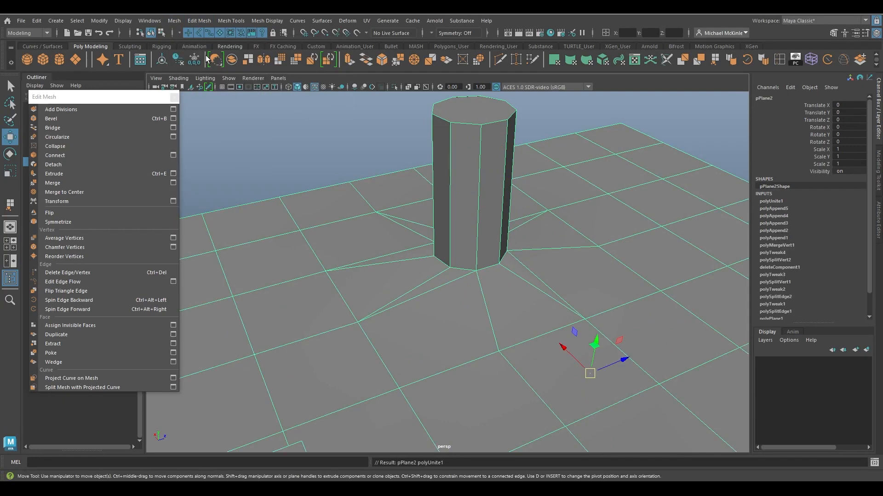
Box-select the vertices around the cylinder's base and merge them.
right_click_drag(442, 230, 437, 243)
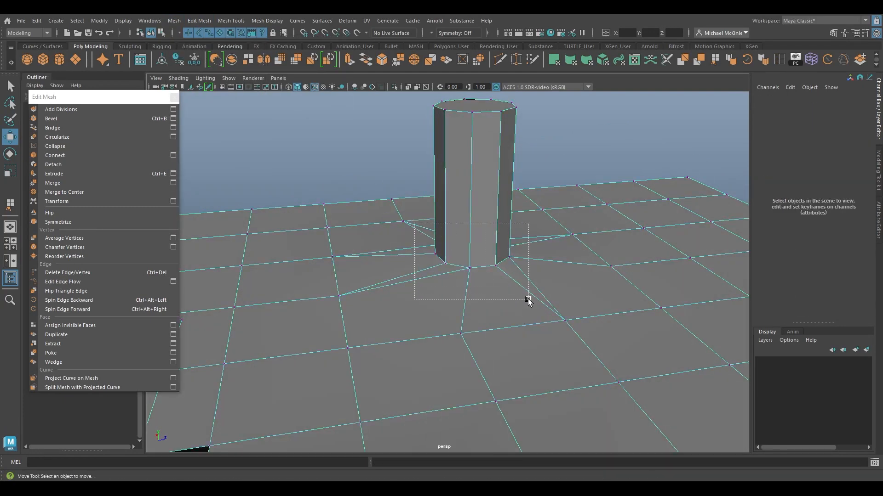
left_click_drag(528, 300, 528, 300)
left_click_drag(528, 300, 461, 239, "alt")
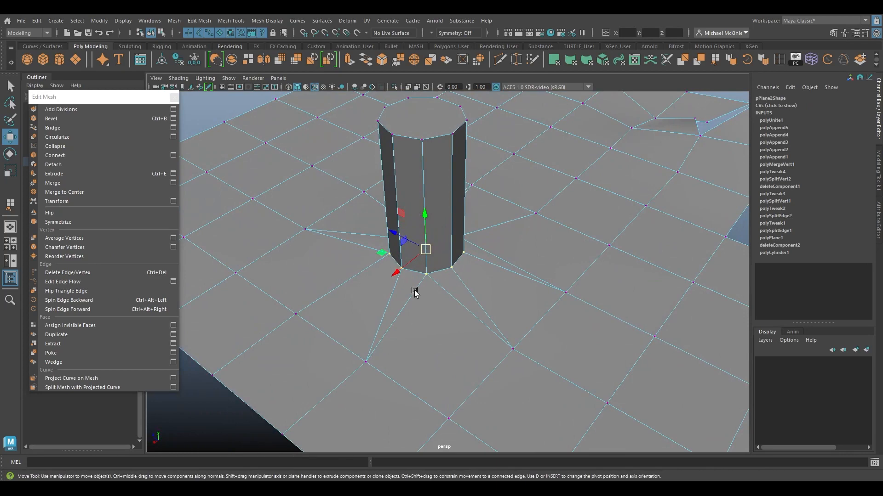
left_click_drag(478, 297, 485, 230, "alt")
left_click_drag(370, 312, 371, 312)
left_click_drag(370, 312, 448, 305, "alt")
left_click(199, 21)
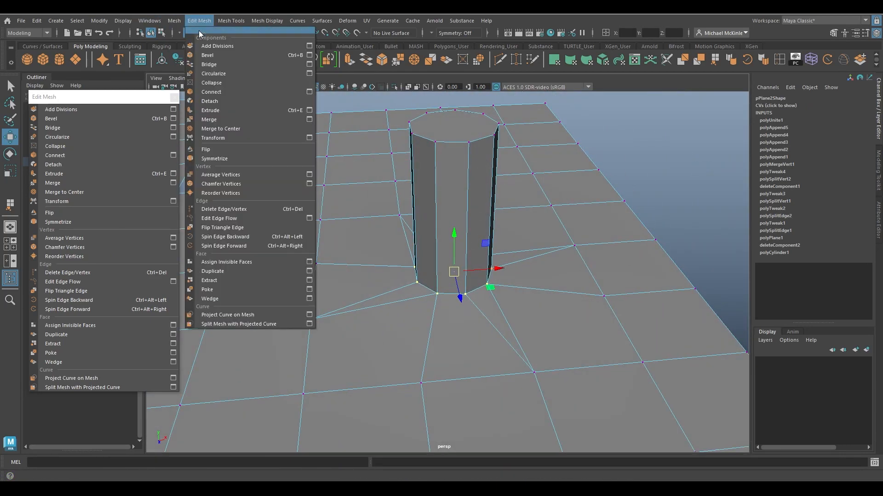
left_click(222, 117)
right_click_drag(455, 146, 371, 101)
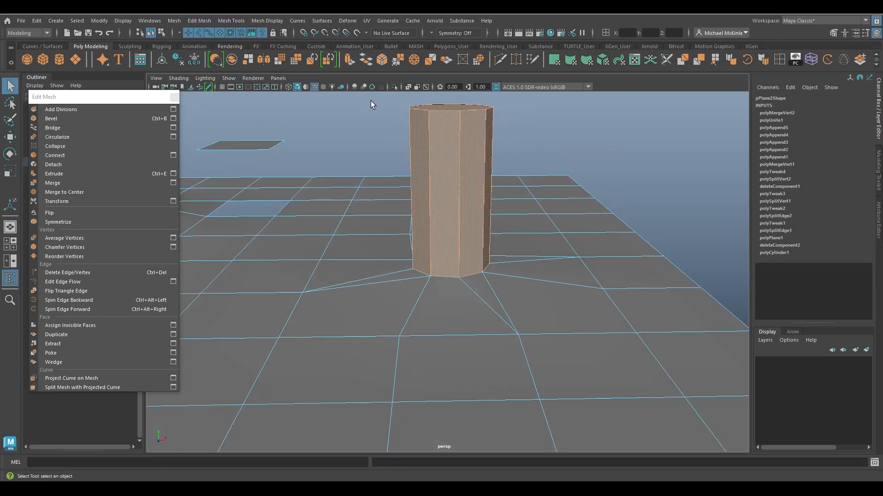
Insert an edge loop near the bottom of the cylinder with the Multi-Cut tool.
key("w")
left_click_drag(443, 145, 462, 137)
left_click_drag(489, 216, 539, 209, "alt")
key("ctrl+z")
left_click_drag(485, 246, 481, 138, "alt")
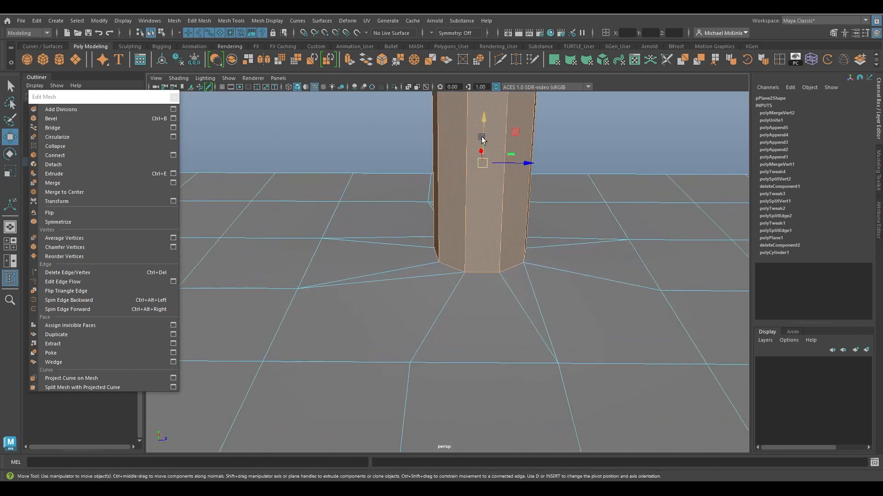
left_click(500, 60)
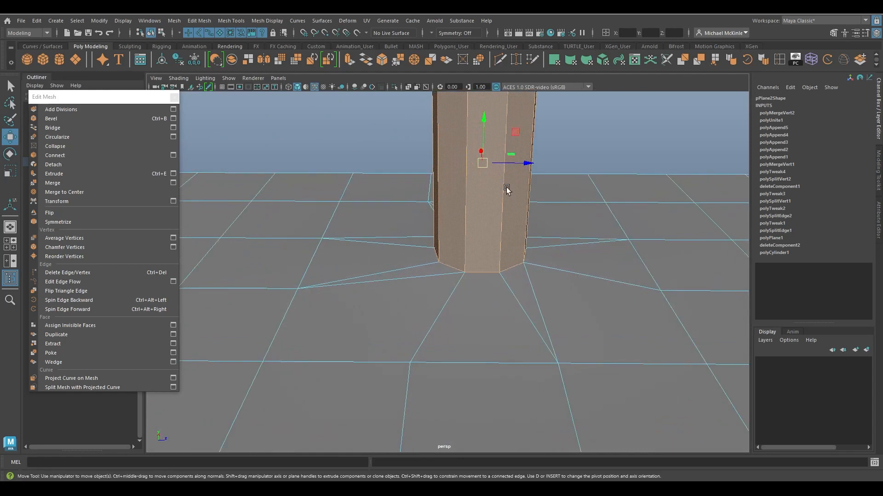
left_click(500, 267, "ctrl")
Toggle smooth mesh preview and orbit to inspect the joint between plane and cylinder.
key("w")
left_click_drag(518, 262, 481, 195, "alt")
right_click_drag(482, 184, 516, 166)
key("3")
left_click_drag(505, 222, 513, 187, "alt")
left_click_drag(513, 248, 492, 200, "alt")
key("1")
left_click_drag(515, 166, 514, 198, "alt")
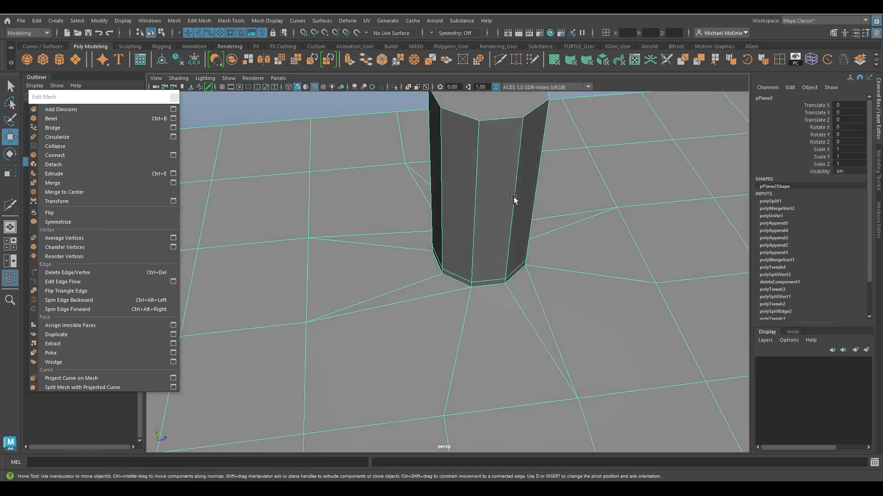
key("3")
left_click_drag(533, 282, 498, 257, "alt")
left_click_drag(588, 143, 543, 275, "alt")
key("1")
middle_click_drag(544, 274, 545, 289, "alt")
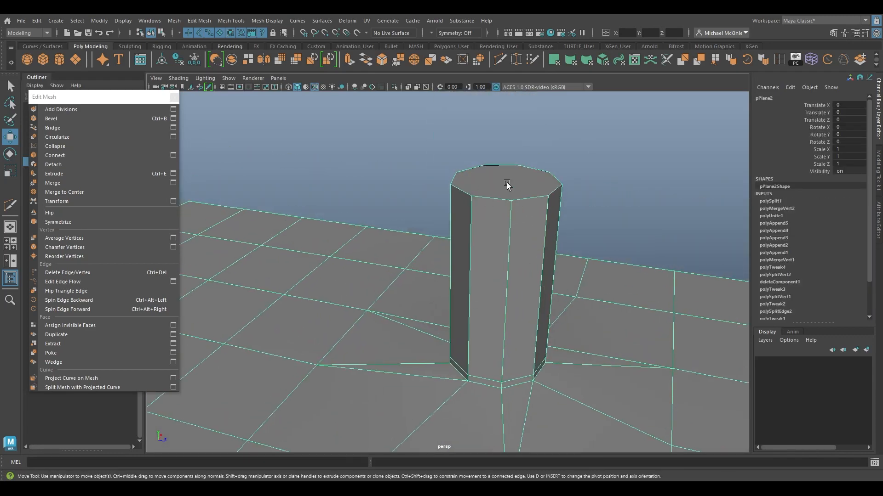
Select the cylinder's top face and delete it.
right_click_drag(506, 183, 547, 187)
left_click(509, 191)
key("Delete")
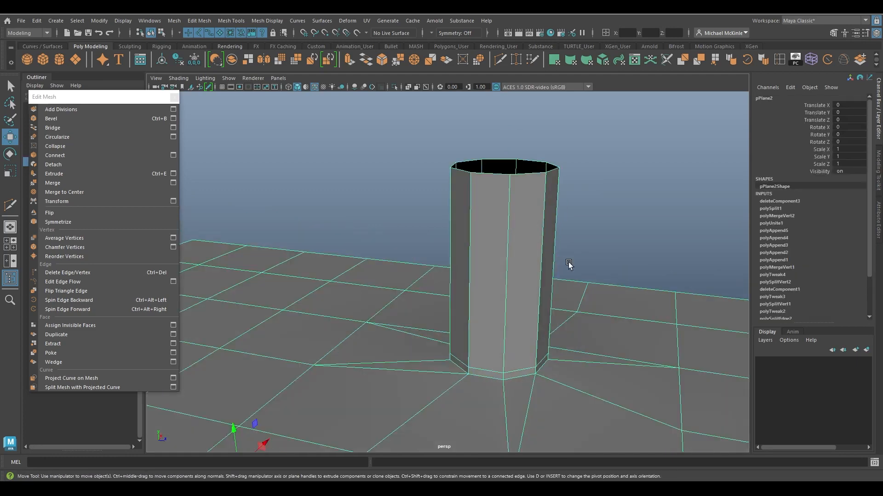
Preview the smoothed mesh and toggle a viewport display option while orbiting around the base.
key("3")
left_click(599, 258)
left_click_drag(622, 319, 621, 309, "alt")
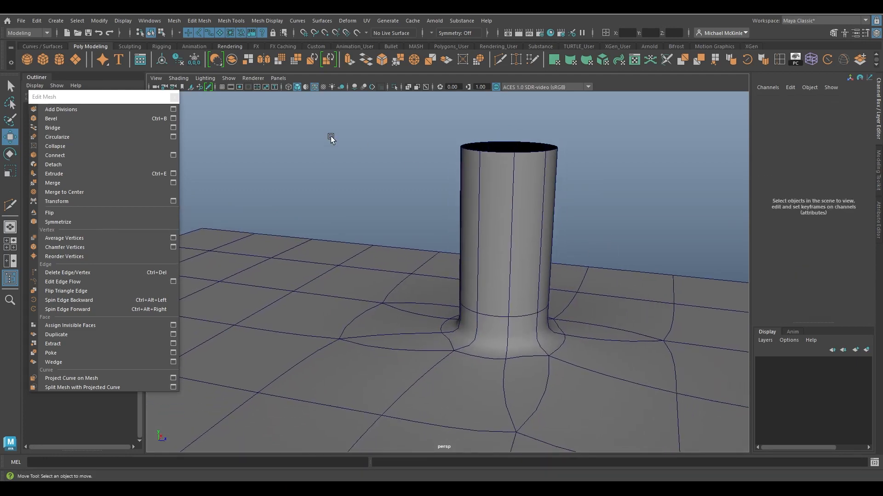
left_click(313, 84)
left_click_drag(463, 223, 447, 261, "alt")
right_click_drag(448, 260, 436, 283, "alt")
mouse_move(435, 283)
left_mouse_down("alt")
mouse_move(487, 258)
mouse_move(445, 243)
left_mouse_up("alt")
left_click(465, 263)
right_click_drag(469, 266, 537, 268, "alt")
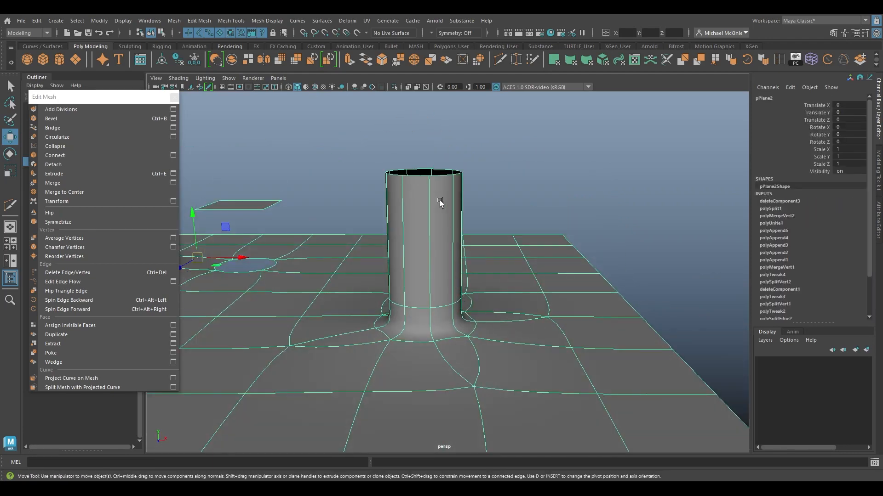
Orbit around the scene to examine the smoothed cylinder joint and the other detached planes.
left_click(567, 195)
left_click_drag(583, 288, 565, 357, "alt")
right_click_drag(565, 357, 409, 303, "alt")
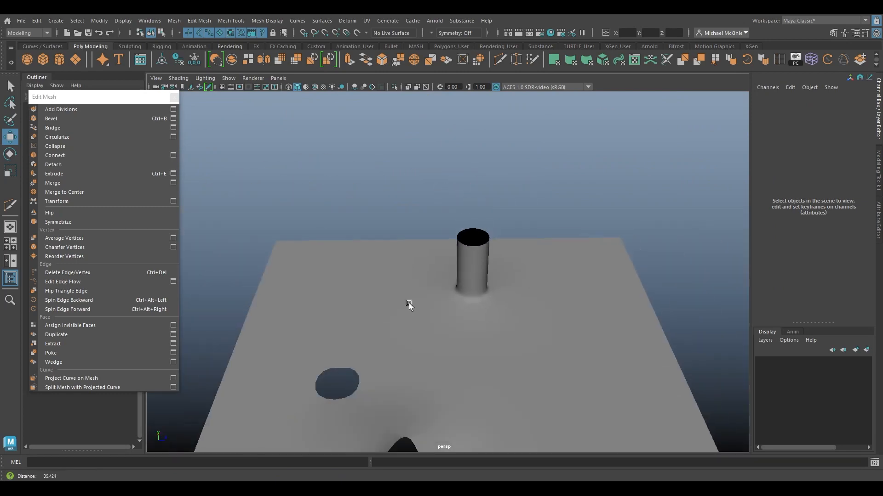
left_click_drag(410, 303, 451, 292, "alt")
right_click_drag(451, 291, 553, 328, "alt")
left_click(553, 328)
left_click_drag(553, 327, 524, 335, "alt")
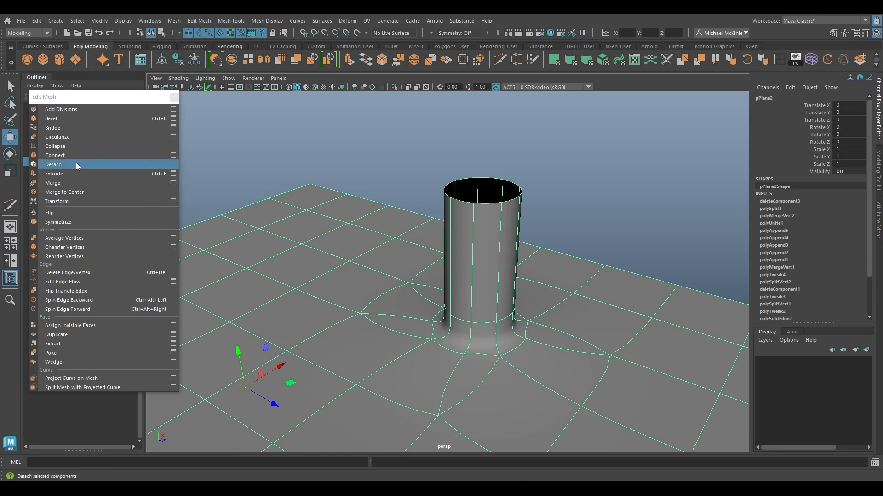
middle_click_drag(415, 303, 533, 295, "alt")
left_click_drag(533, 295, 564, 331, "alt")
key("1")
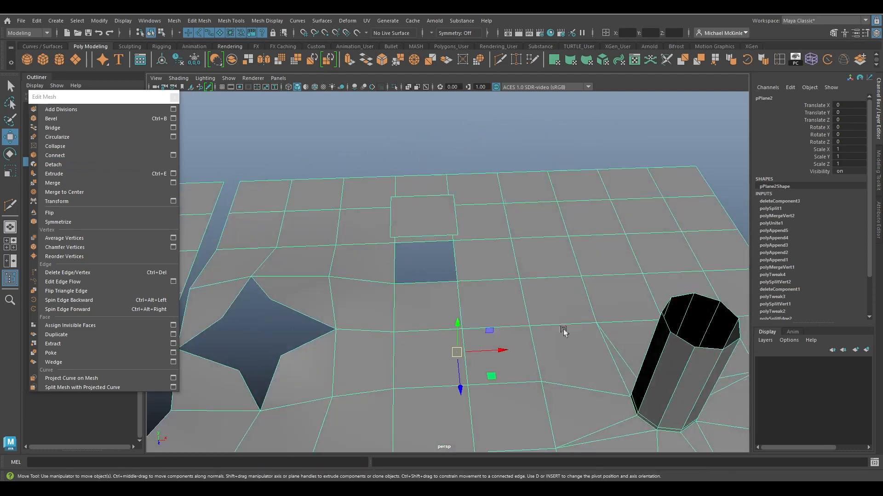
left_click_drag(573, 285, 324, 294, "alt")
left_click_drag(347, 323, 329, 277, "alt")
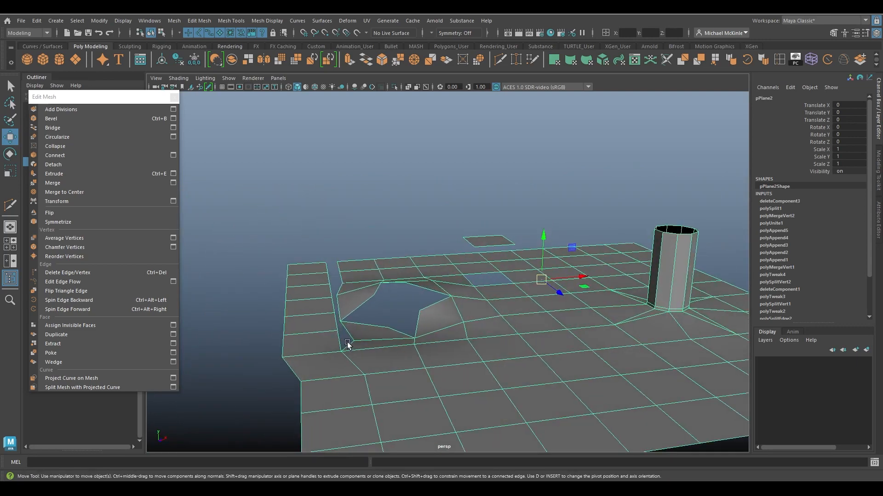
Select the detached plane and separate it into individual mesh objects.
left_click_drag(377, 370, 495, 271, "alt")
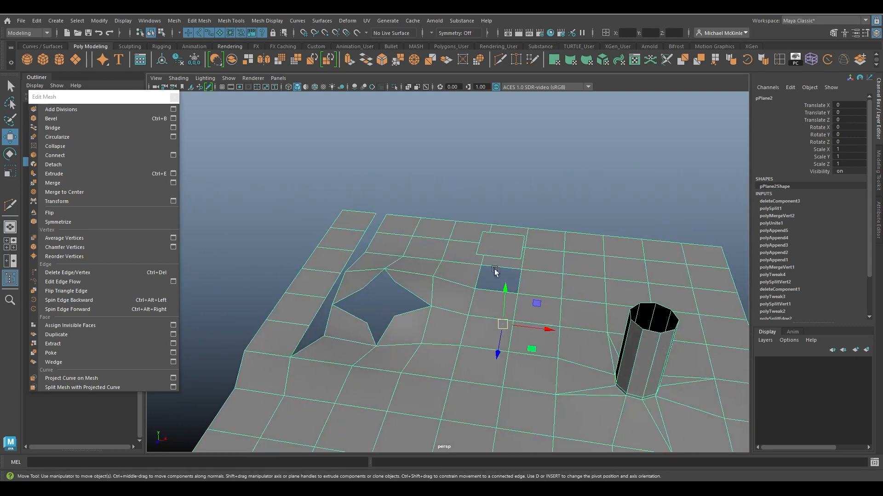
left_click_drag(569, 304, 490, 235, "alt")
right_click_drag(485, 220, 484, 243)
left_click(481, 240)
left_click_drag(483, 242, 523, 303, "alt")
middle_click_drag(529, 324, 598, 281)
left_click_drag(598, 282, 545, 219, "alt")
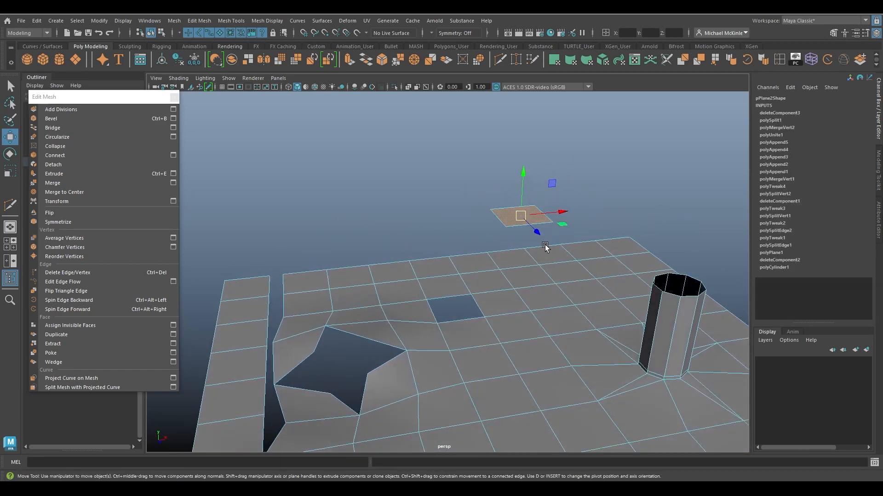
right_click_drag(545, 218, 592, 213)
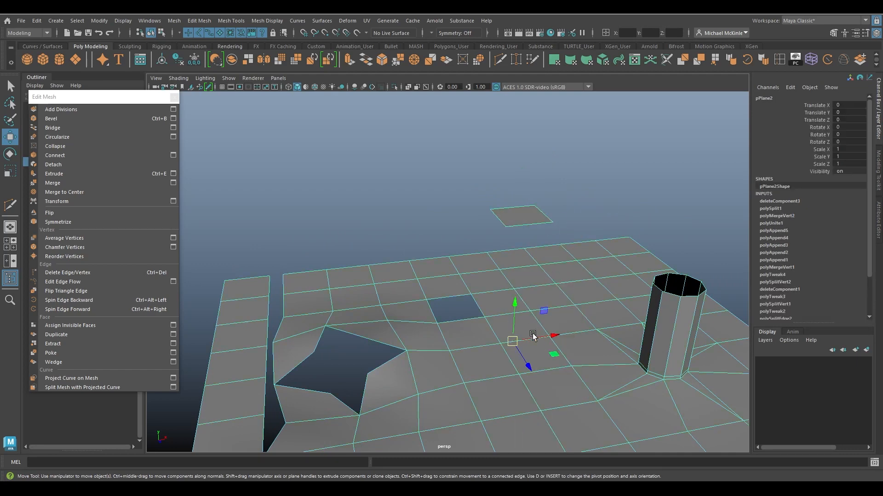
middle_click_drag(594, 305, 585, 289, "alt")
left_click(175, 21)
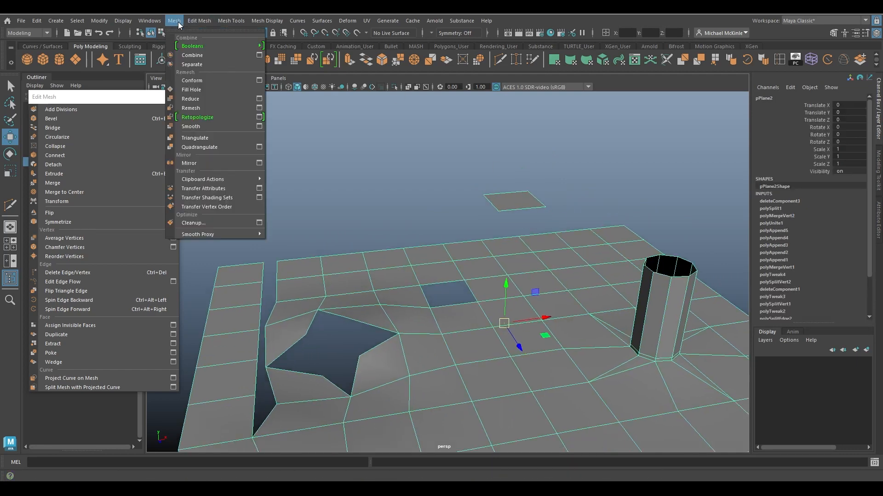
left_click(202, 65)
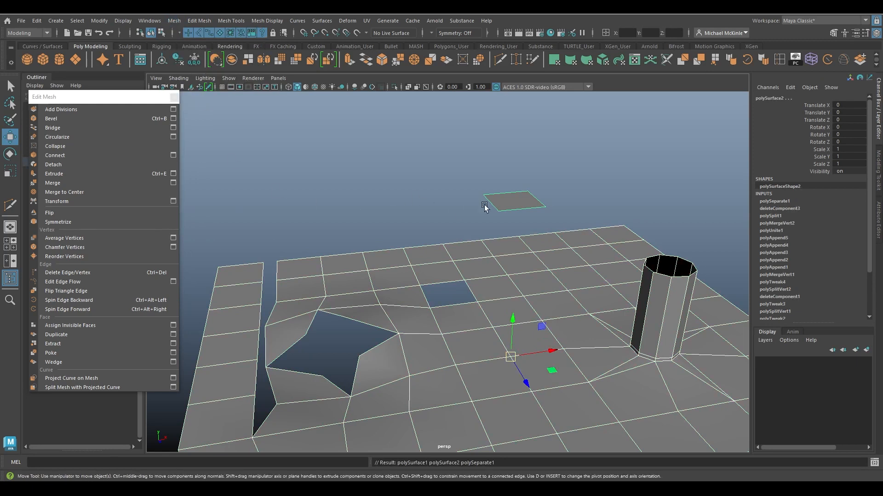
Center the pivot of the floating square piece and move it away from the main plane.
left_click(513, 199)
middle_click_drag(547, 288, 535, 258)
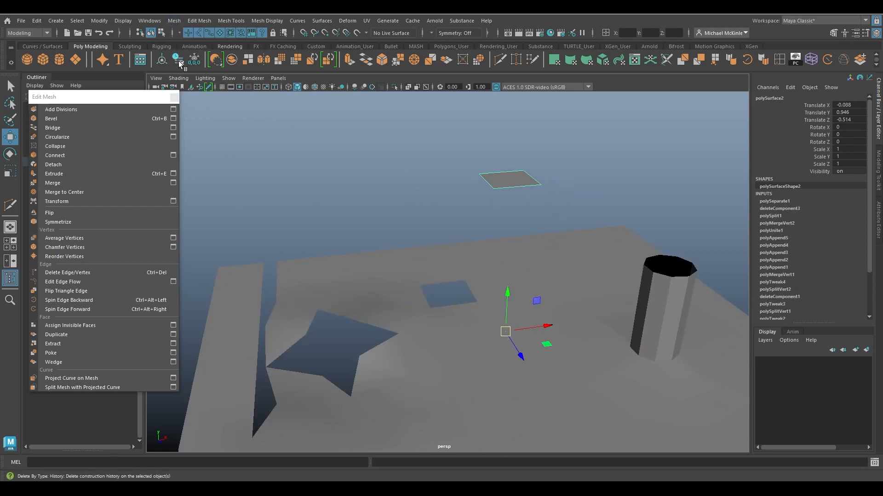
left_click(100, 20)
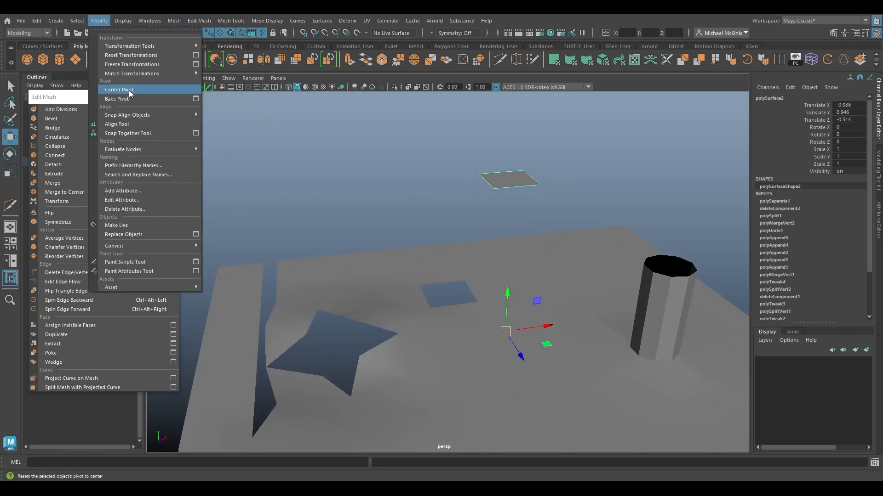
left_click(127, 95)
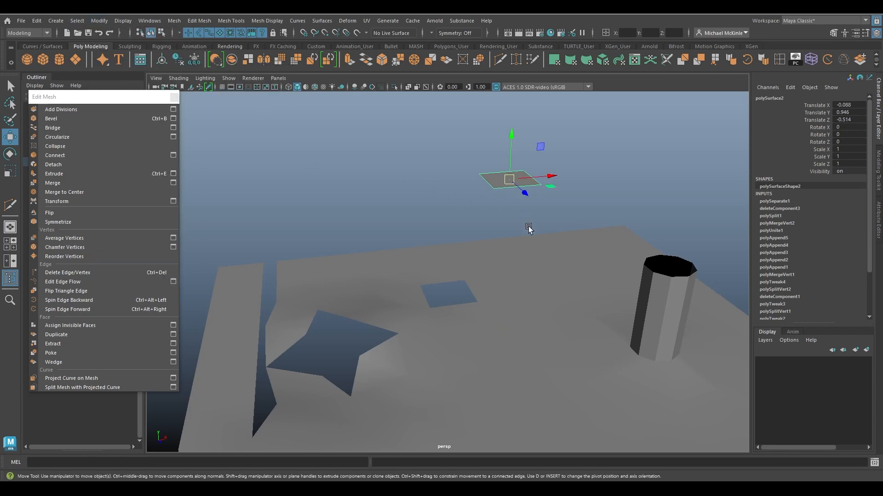
left_click_drag(530, 229, 515, 245, "alt")
left_click_drag(562, 194, 604, 168)
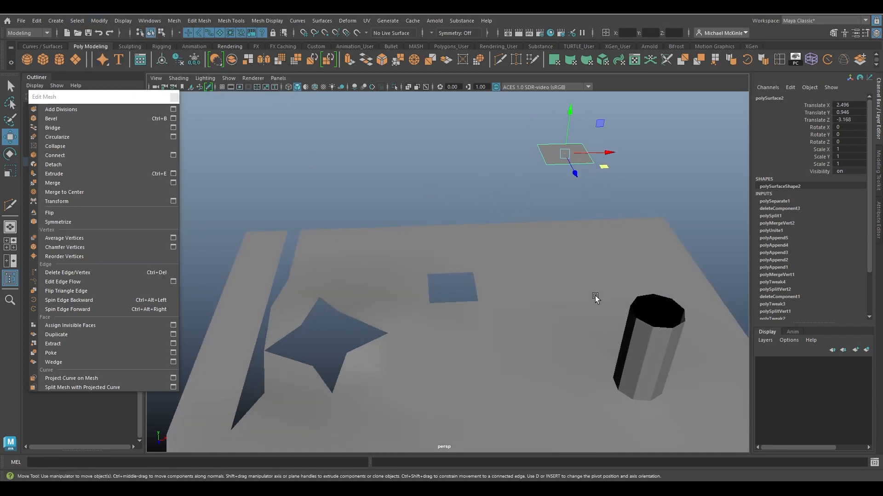
Select and frame the main plane, then orbit around it to inspect the faces near the cylinder.
left_click(637, 339)
key("f")
left_click_drag(616, 360, 555, 321, "alt")
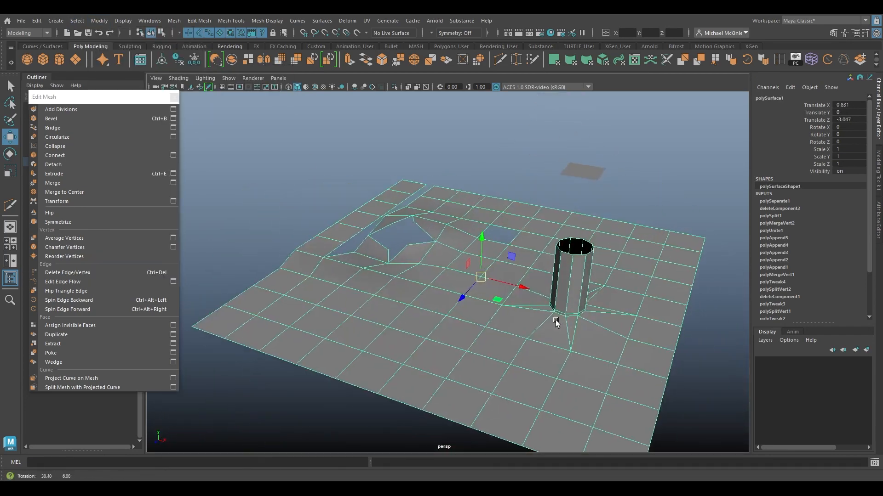
left_click(566, 169)
left_click(566, 238)
left_click(595, 176)
left_click(539, 252)
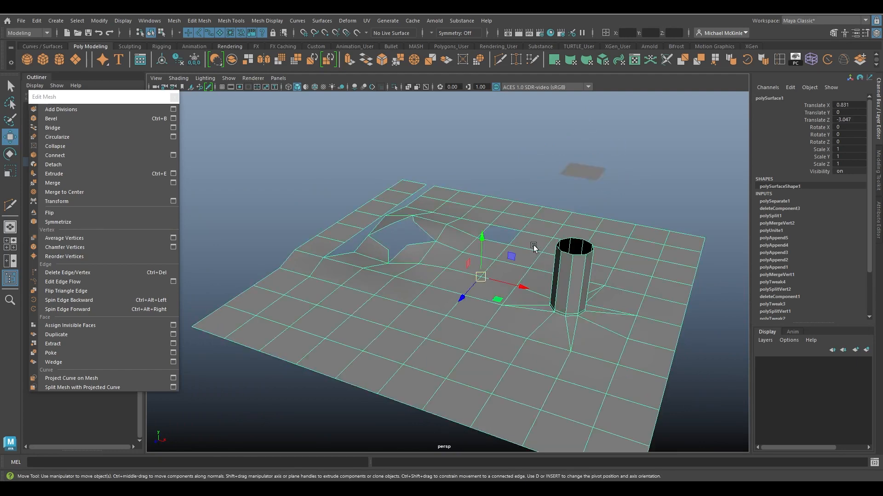
middle_click_drag(590, 302, 527, 282, "alt")
left_click(175, 20)
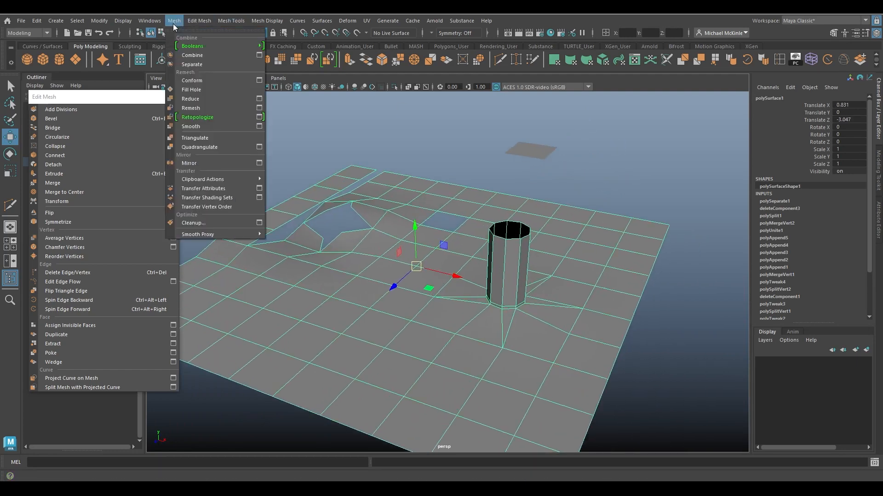
left_click(522, 188)
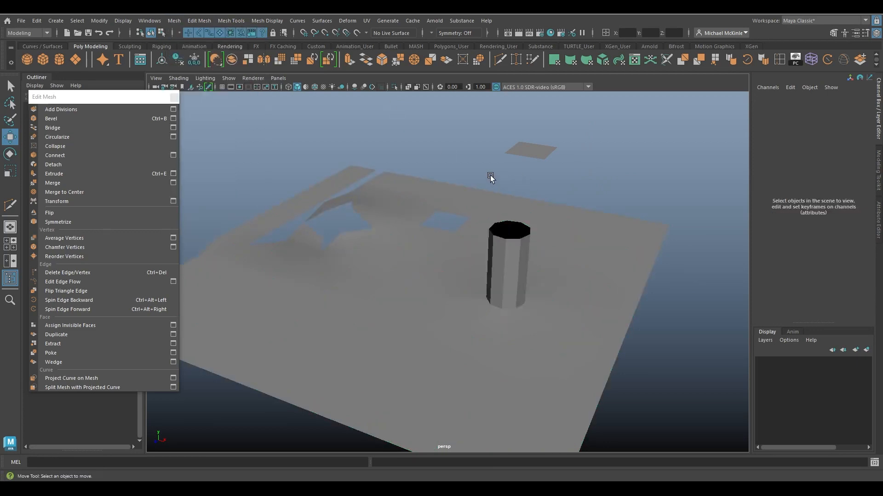
Frame the main plane in smooth mesh preview, deselect it and close the floating Edit Mesh menu.
left_click(444, 312)
key("f")
key("3")
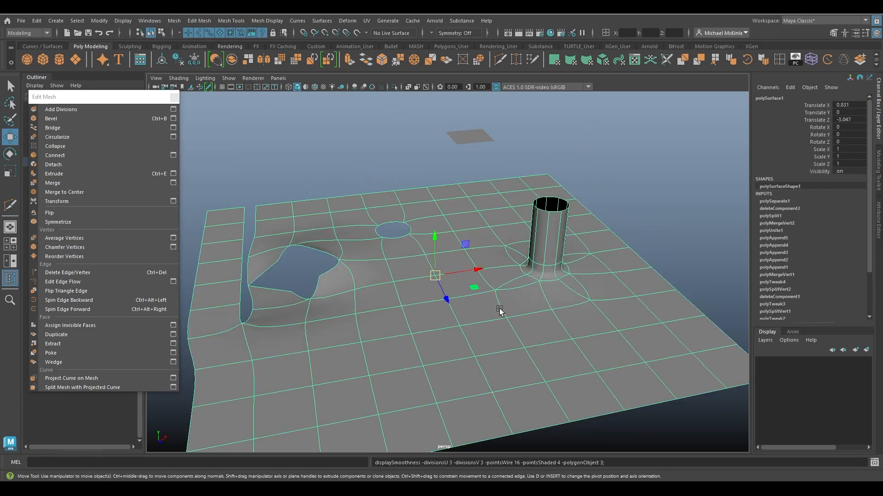
left_click(522, 165)
left_click_drag(519, 225, 547, 292, "alt")
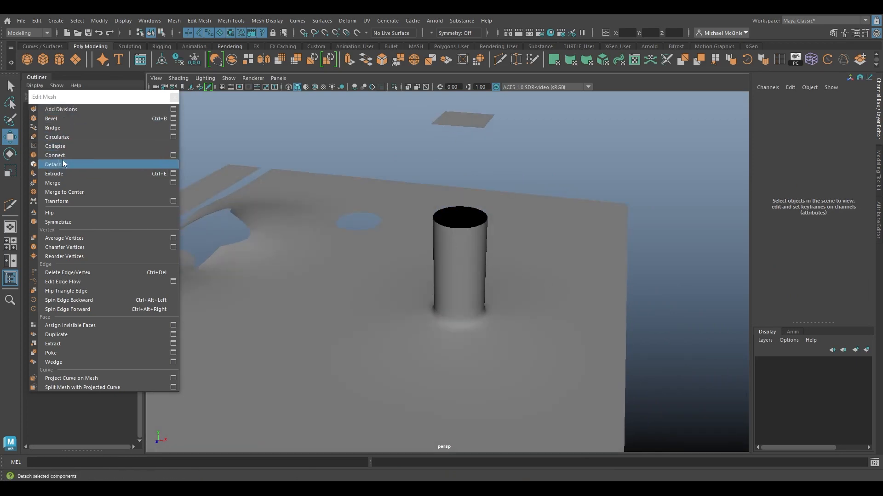
left_click(174, 98)
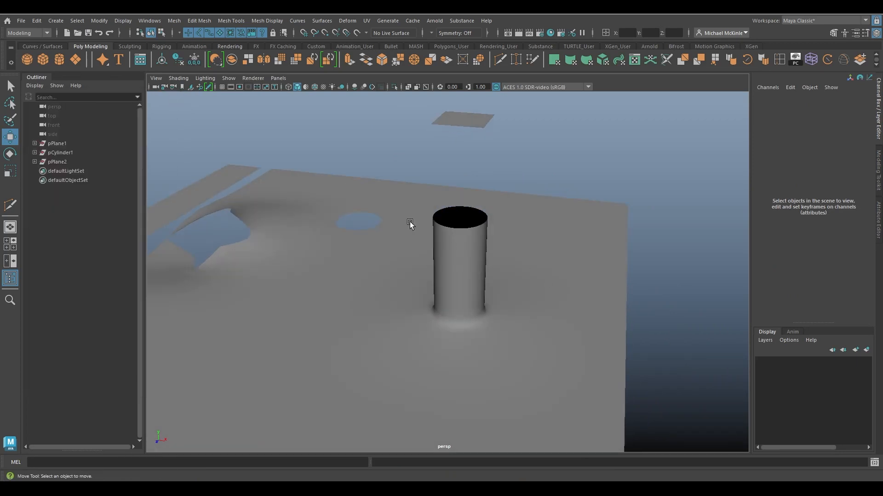
left_click_drag(412, 222, 540, 285, "alt")
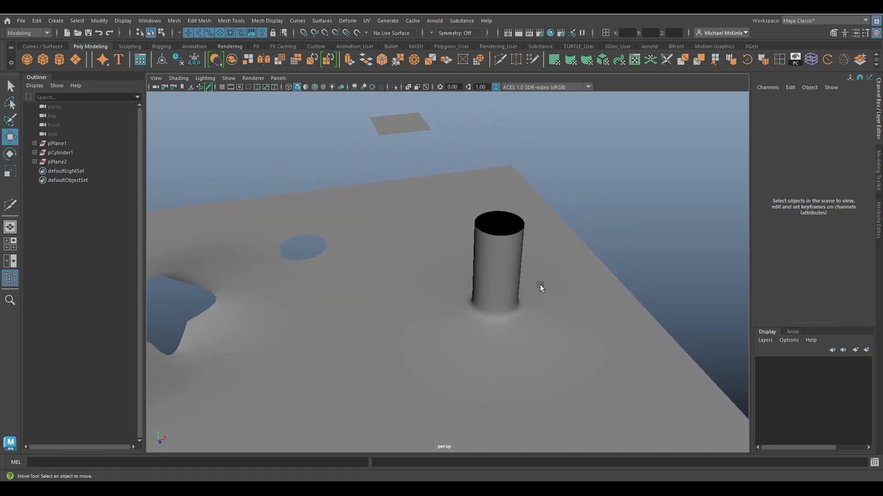